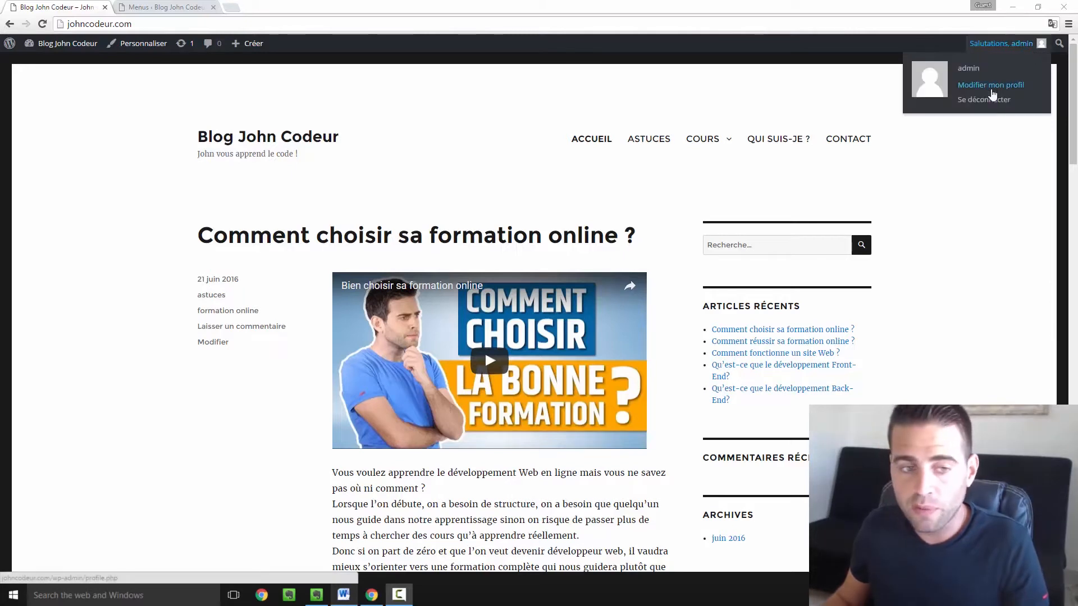
- From the admin tab, open the admin account's profile for editing via the Utilisateurs list
left_click(185, 6)
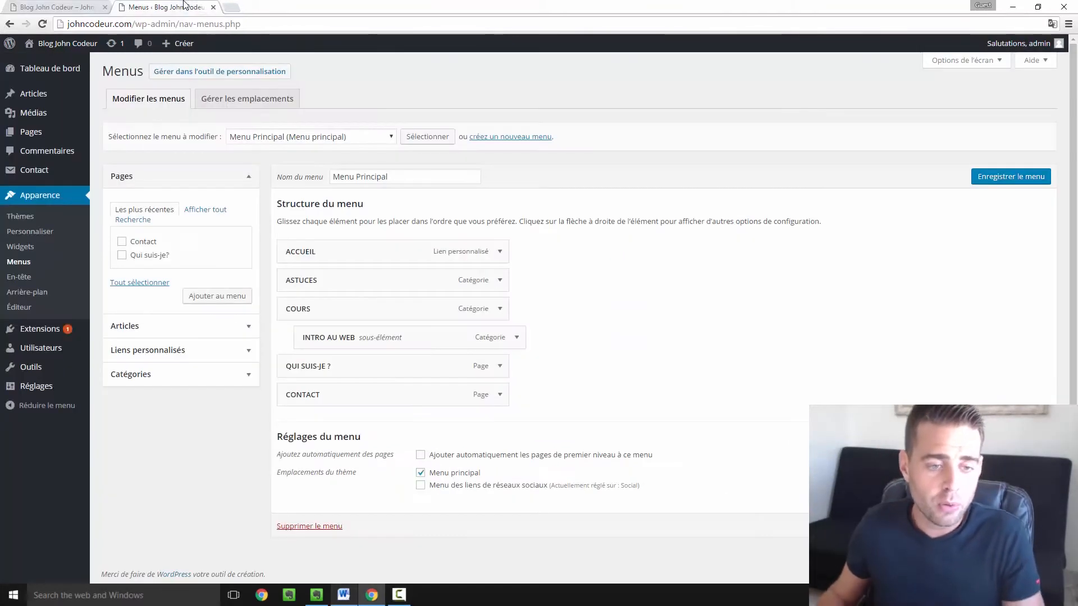
mouse_move(51, 340)
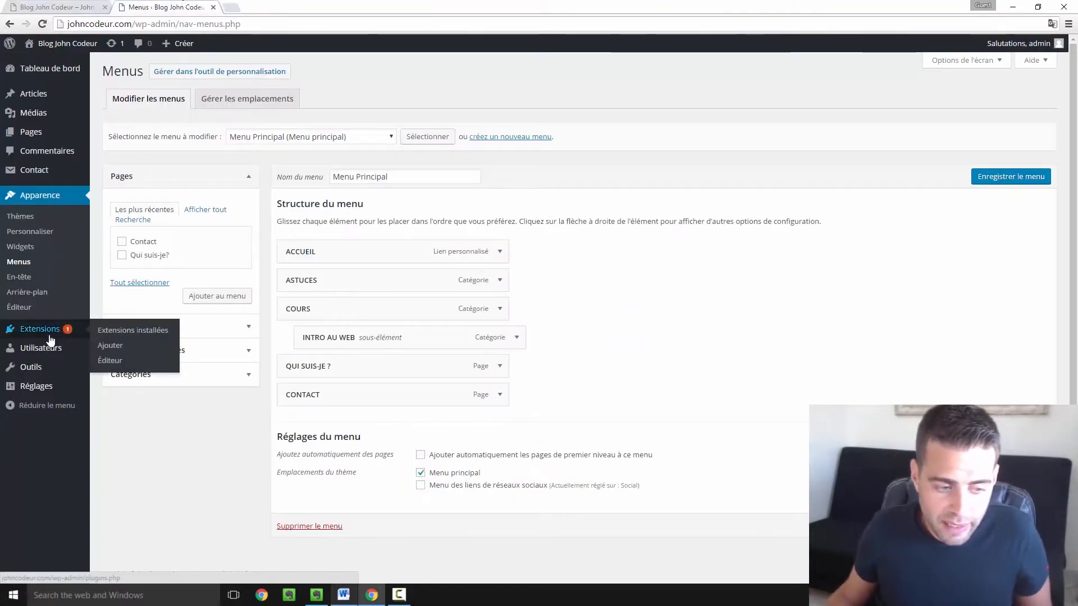
mouse_move(32, 356)
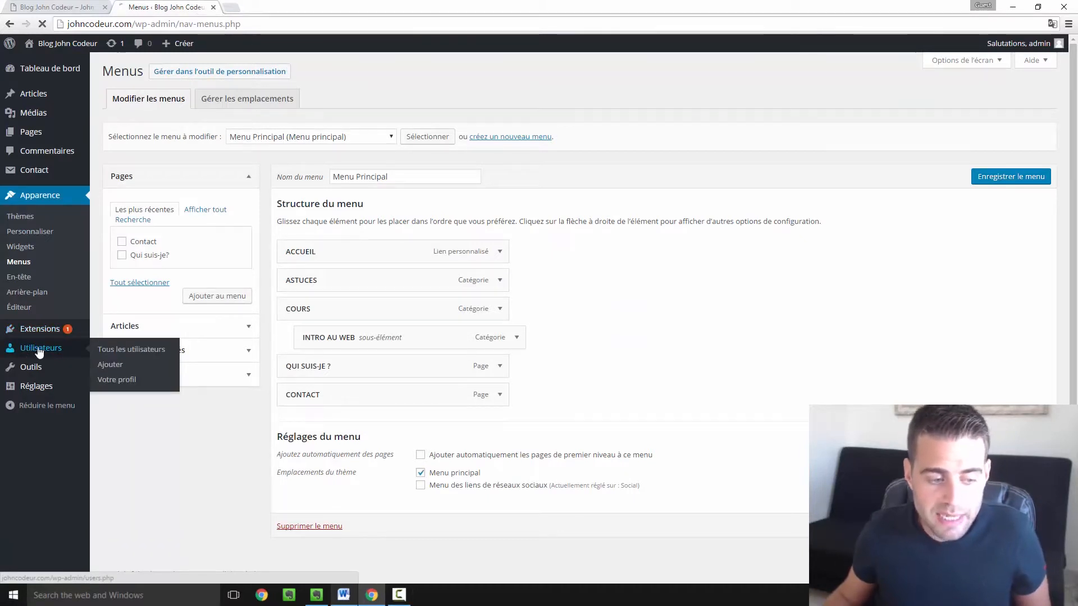
left_click(68, 349)
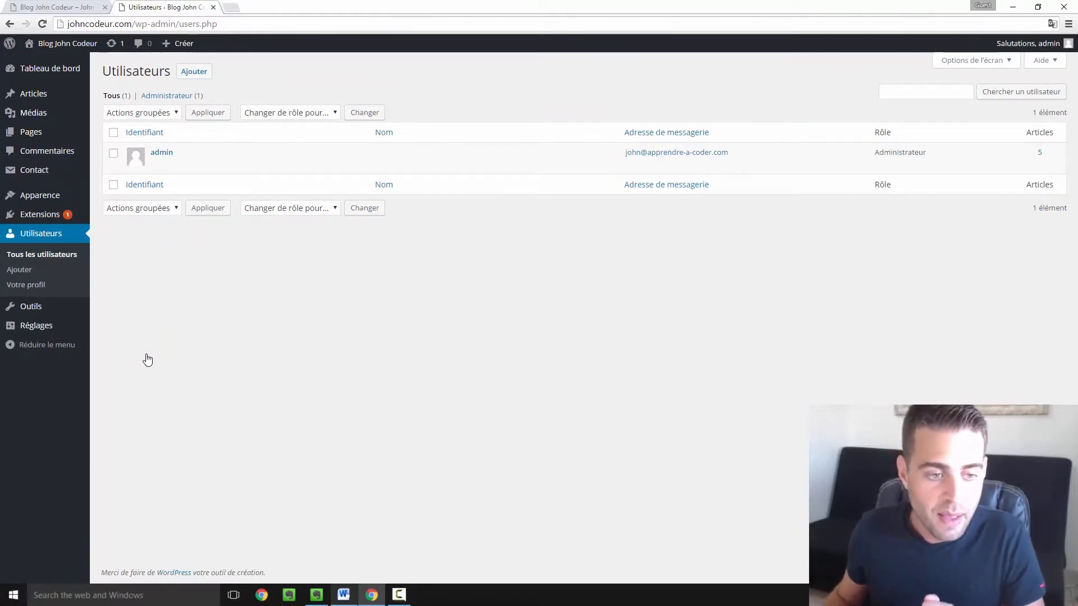
mouse_move(163, 166)
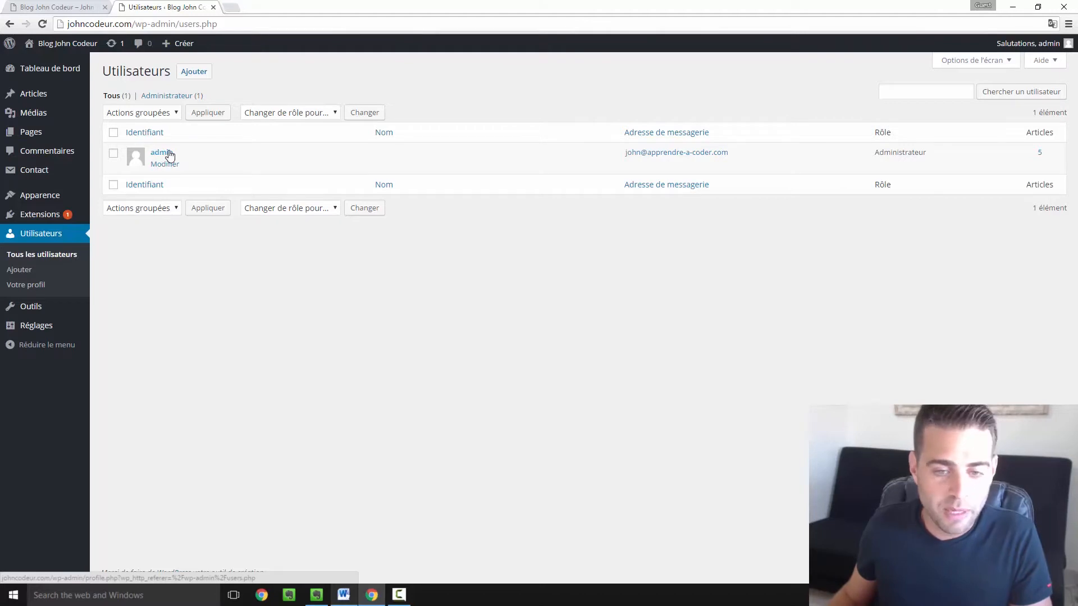
left_click(167, 164)
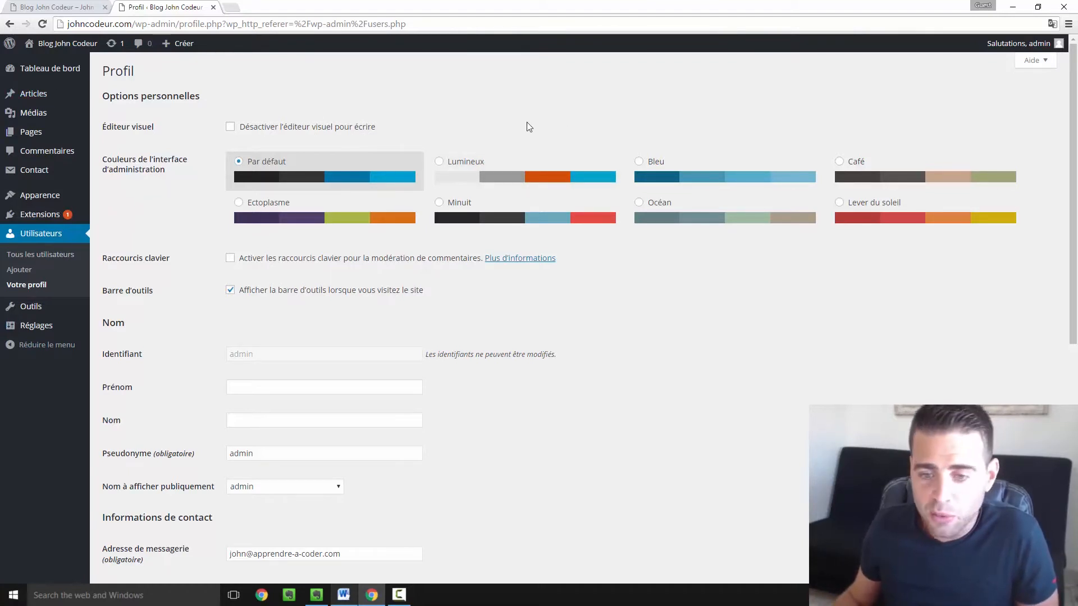
- Preview the Lever du soleil admin colour scheme, then restore Par défaut
left_click(889, 218)
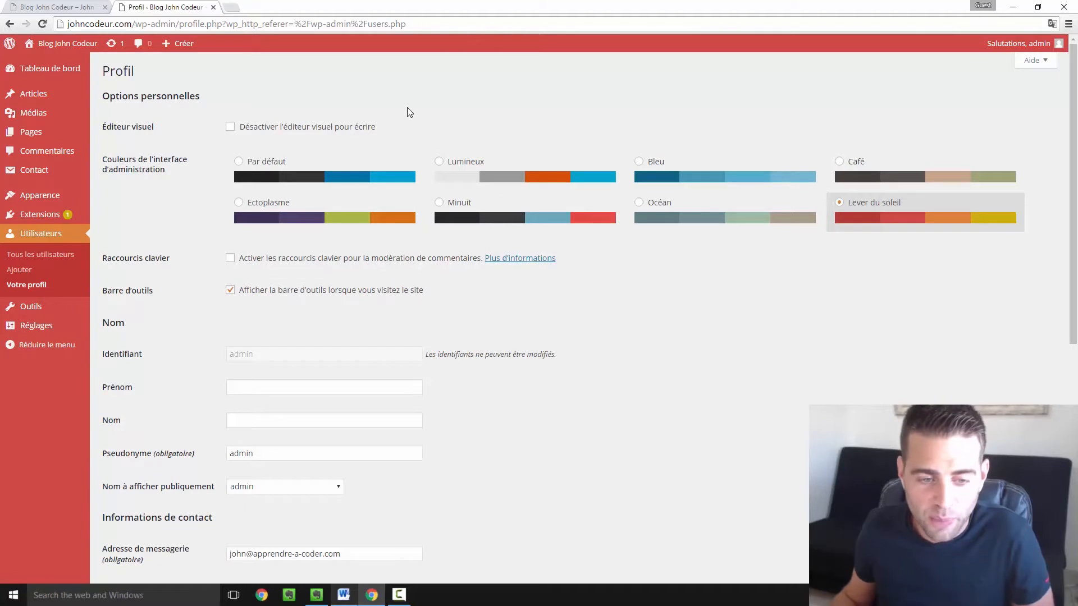
left_click(301, 164)
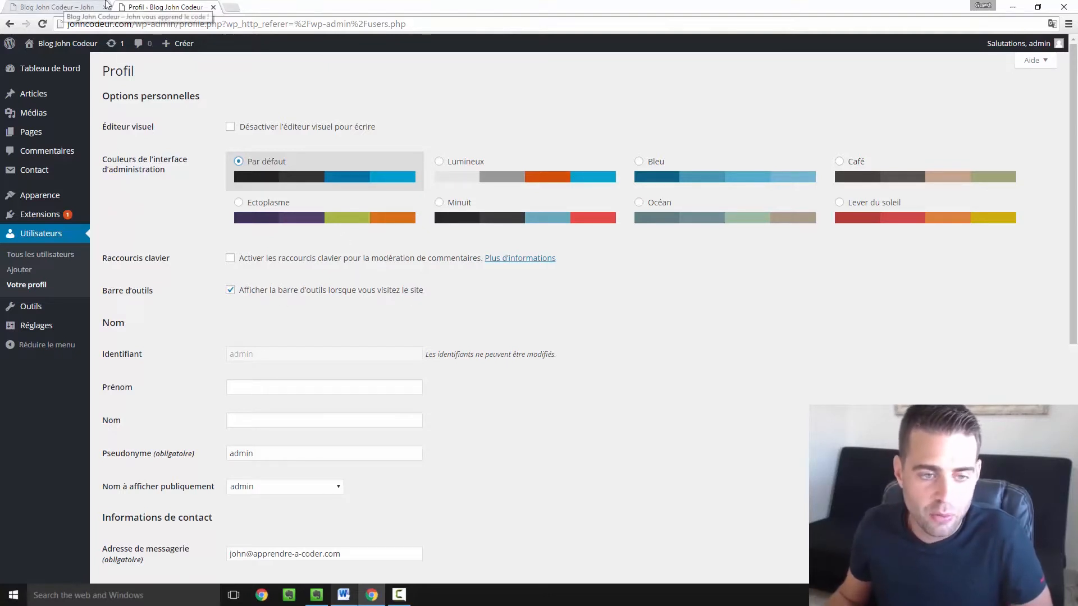
- Turn off 'Afficher la barre d'outils' and save the profile
left_click(78, 7)
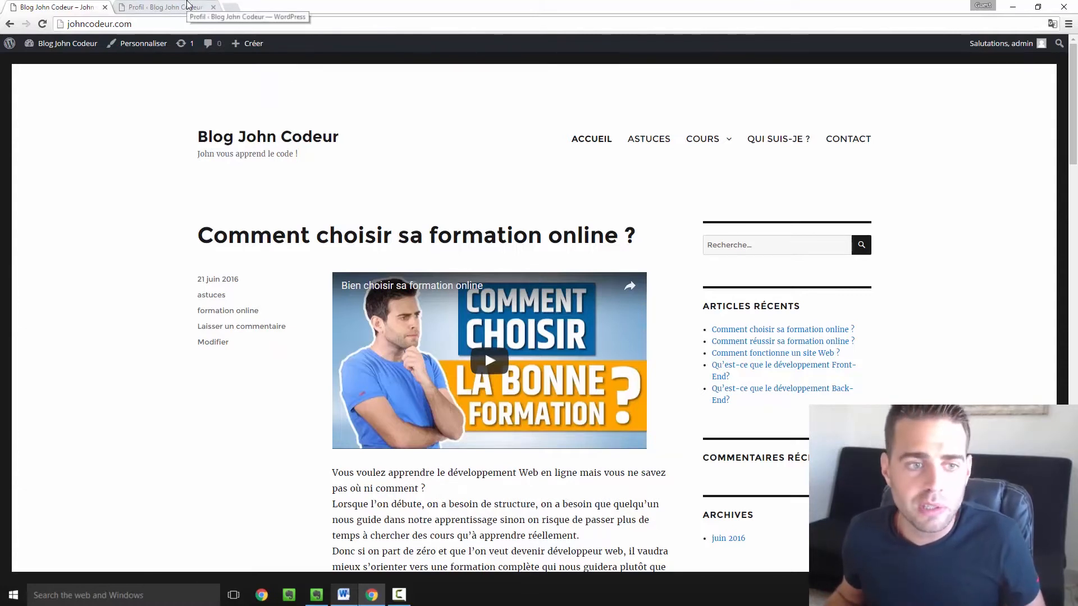
left_click(188, 7)
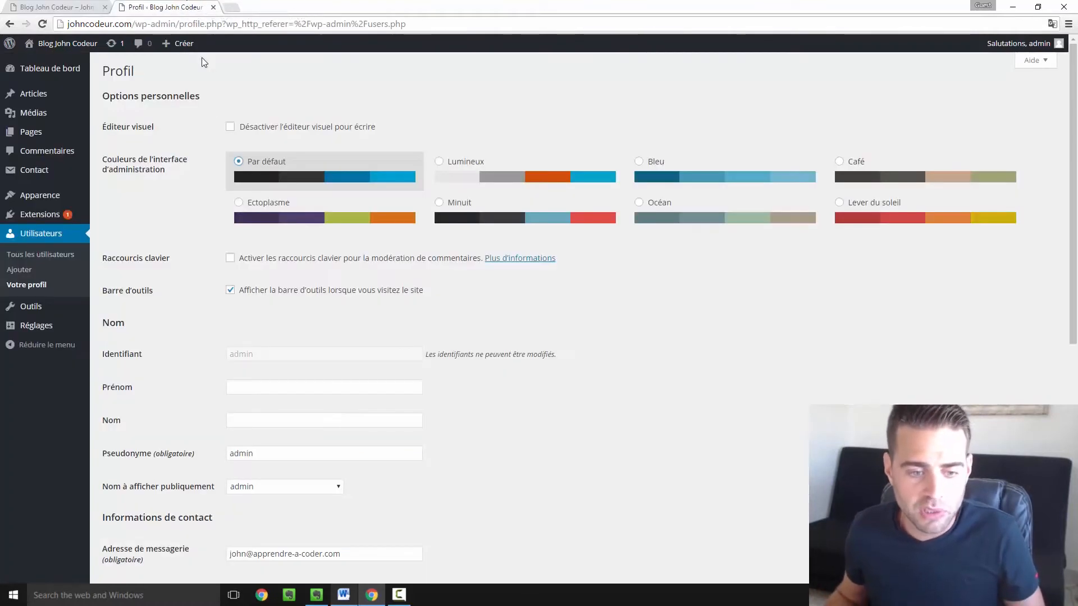
left_click(231, 292)
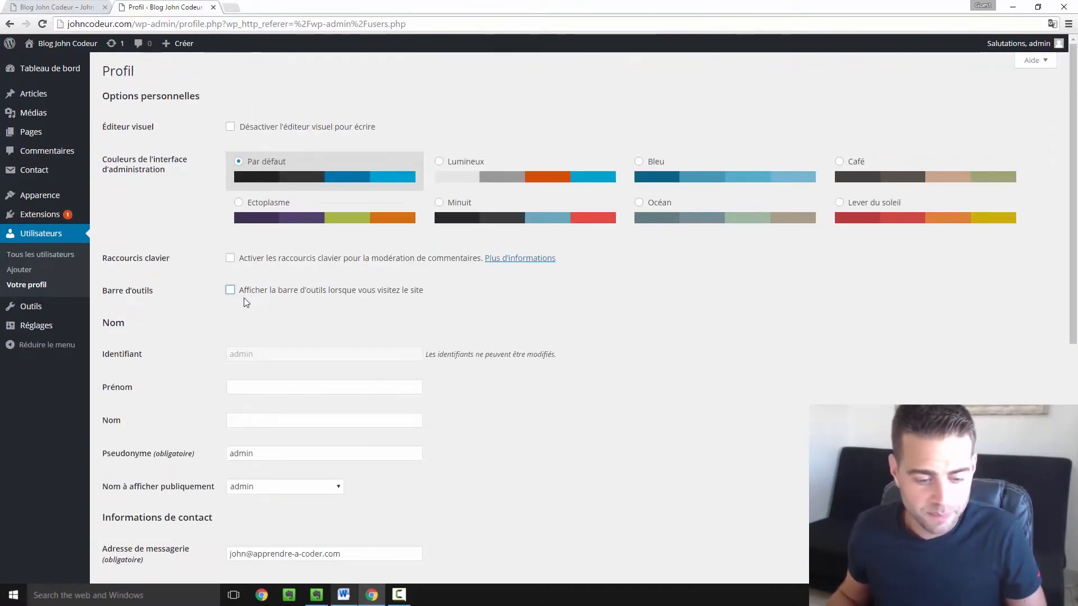
scroll(246, 302, "down", 7)
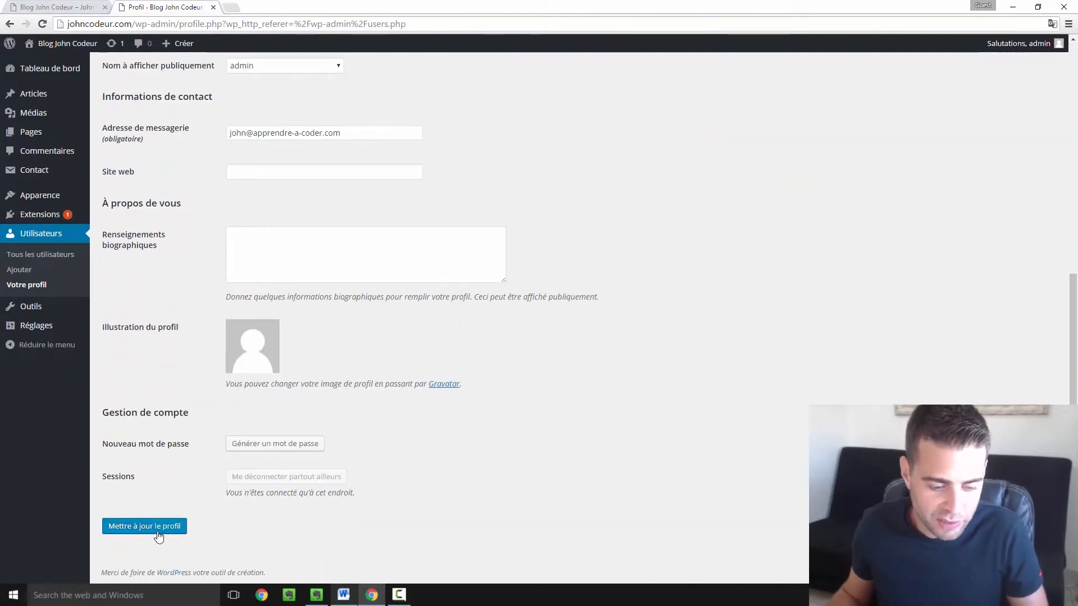
left_click(158, 530)
- Reload the blog to confirm the toolbar is gone, then re-tick the toolbar option
left_click(79, 6)
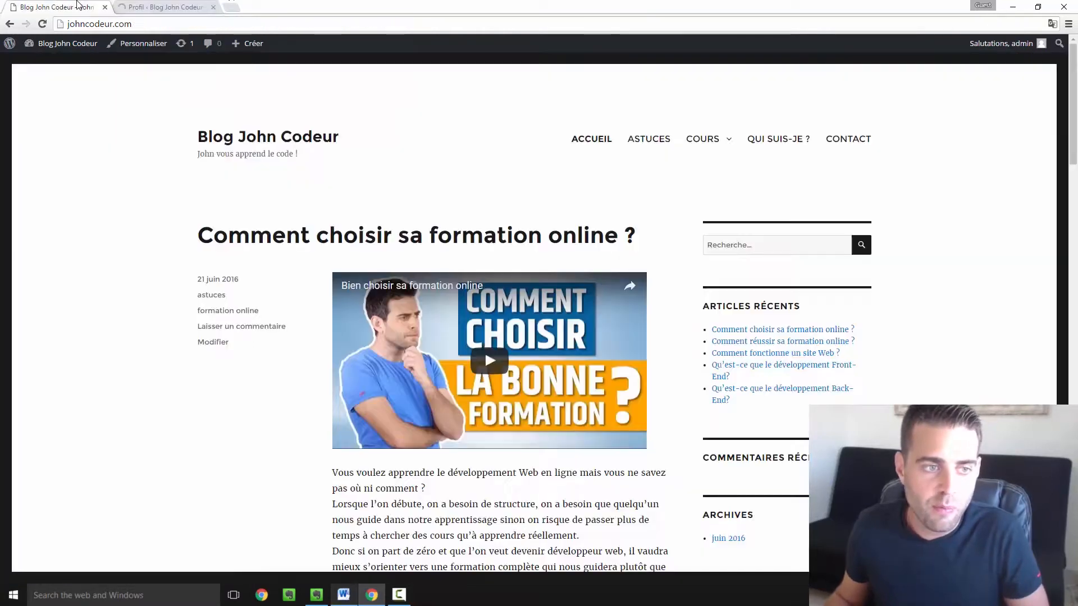
left_click(44, 25)
mouse_move(999, 49)
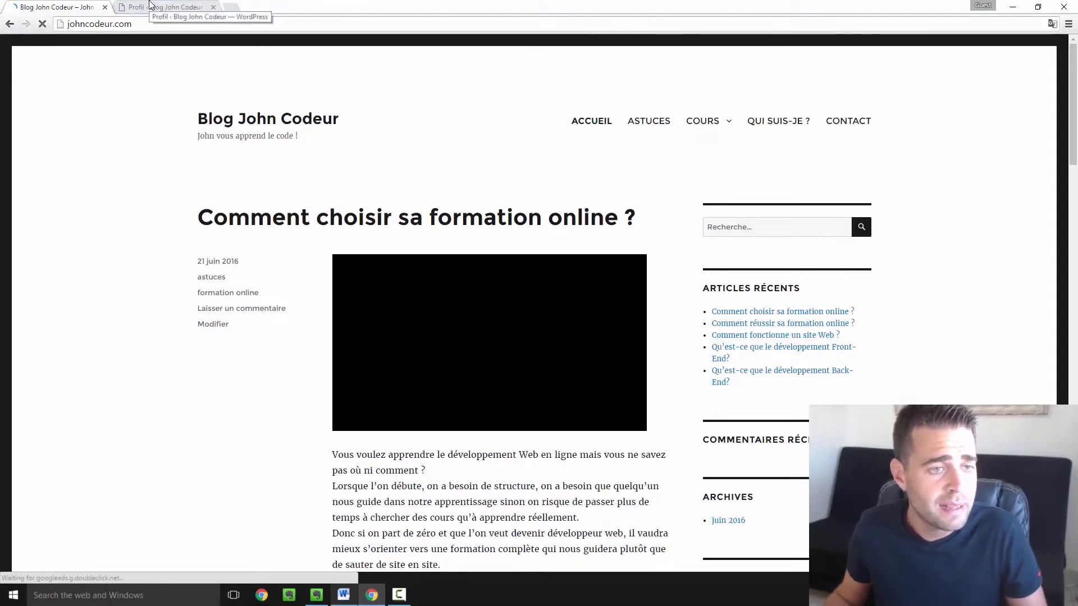
left_click(151, 5)
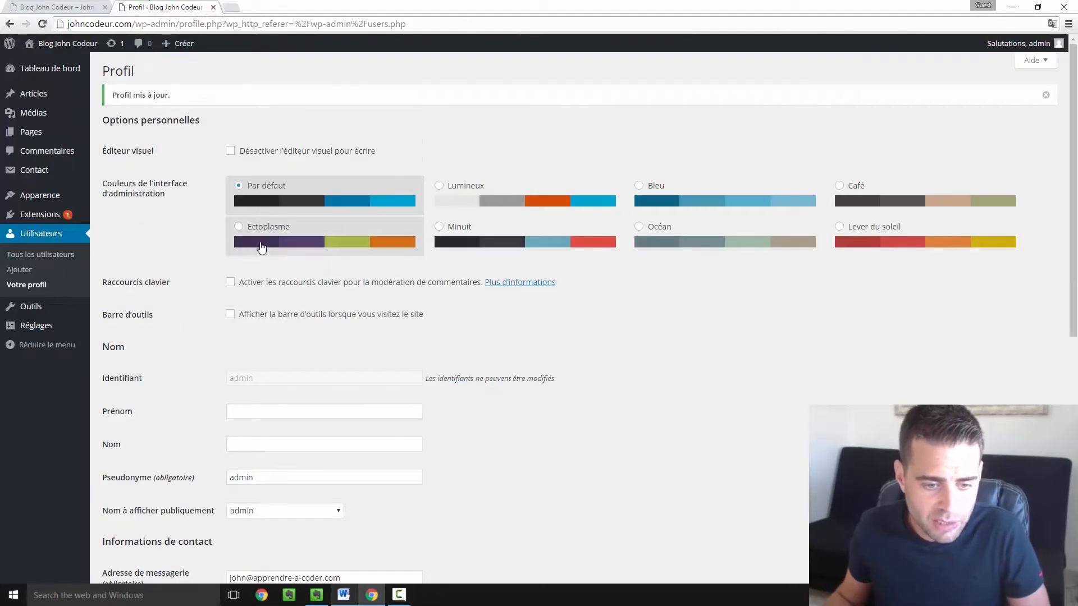
left_click(230, 315)
scroll(280, 364, "down", 1)
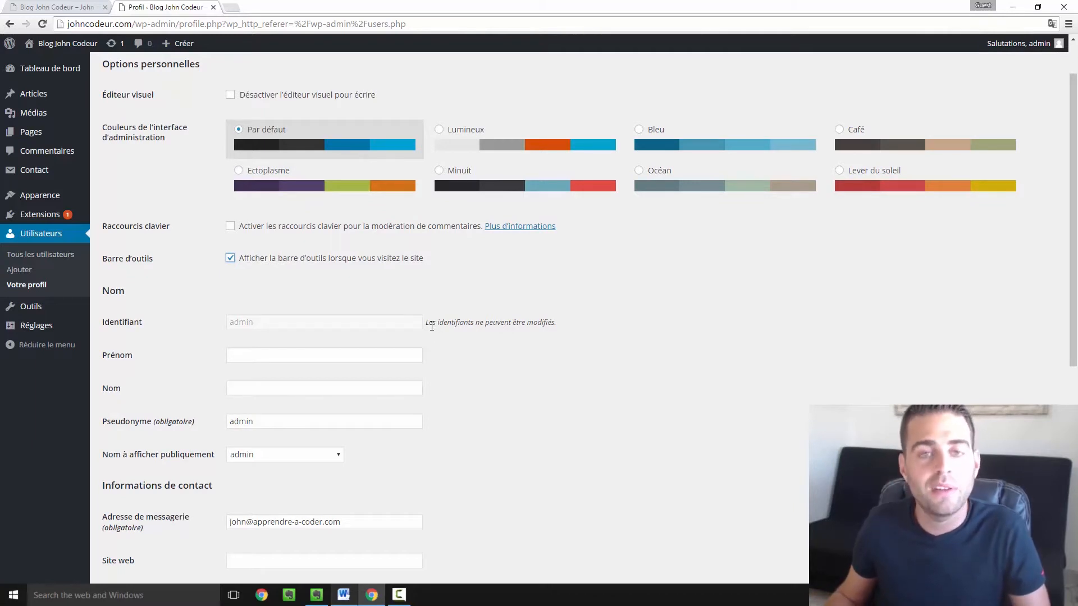
- Enter first name John and last name Codeur in the profile
left_click(278, 358)
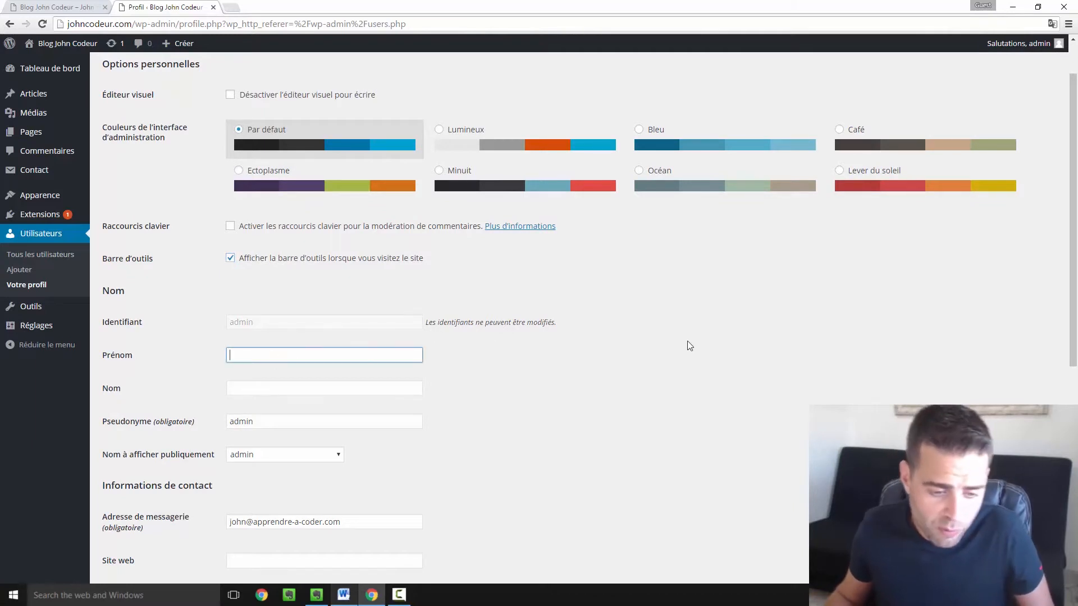
scroll(658, 330, "down", 1)
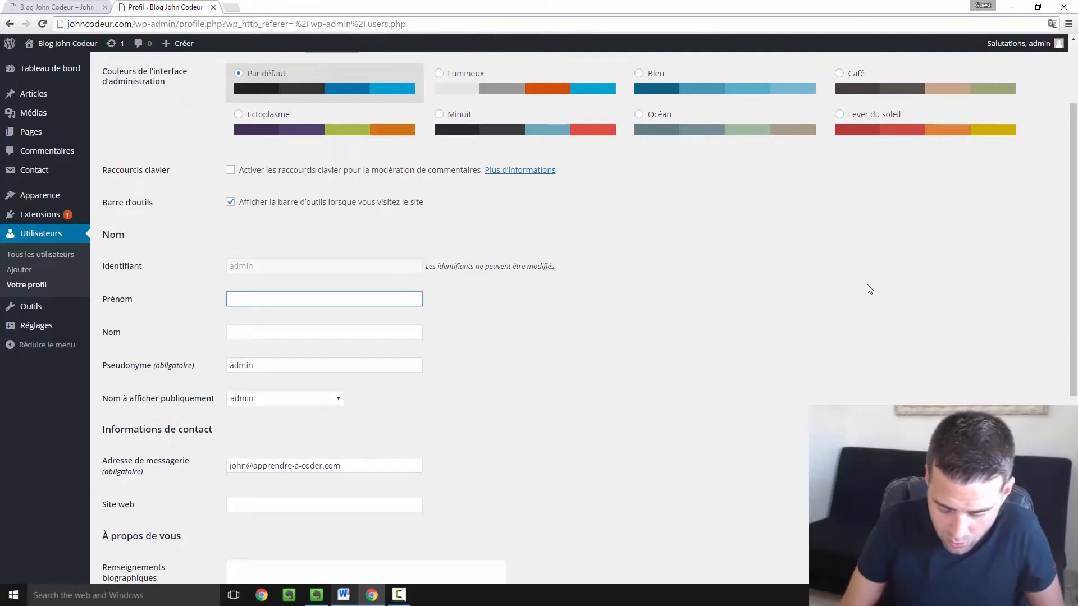
type("John")
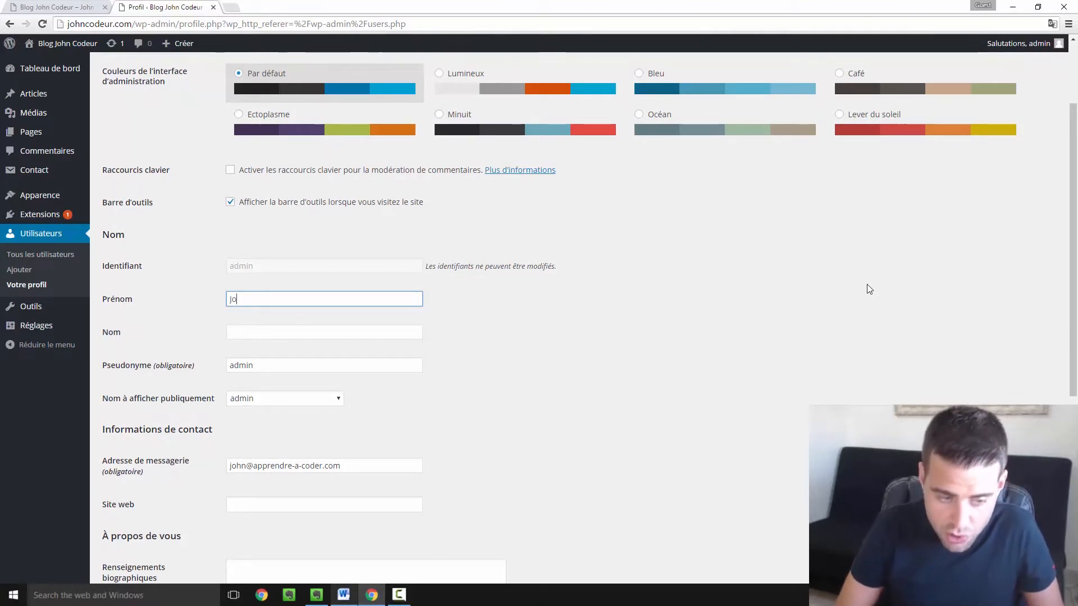
key("Tab")
type("Codeur")
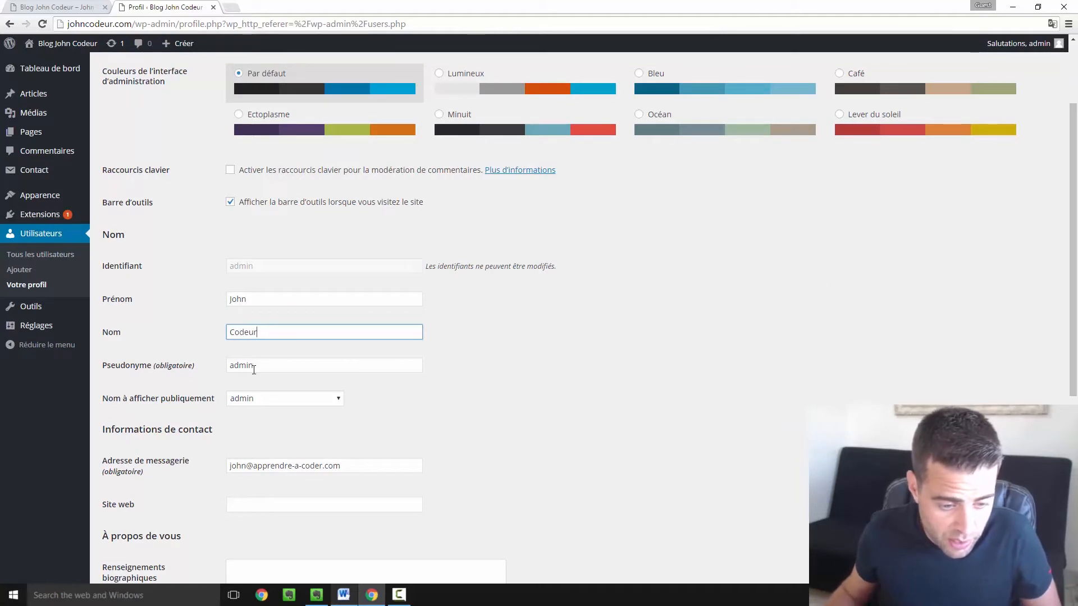
- Replace the nickname admin with johncodeur and display the name publicly as John Codeur
left_click(281, 368)
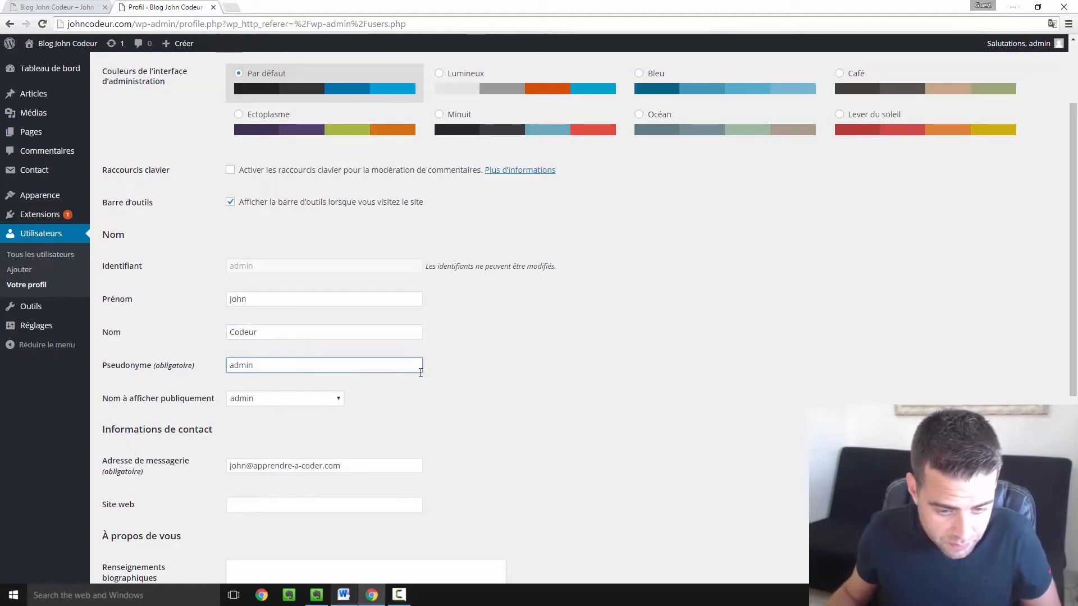
left_click_drag(333, 369, 212, 366)
type("joh")
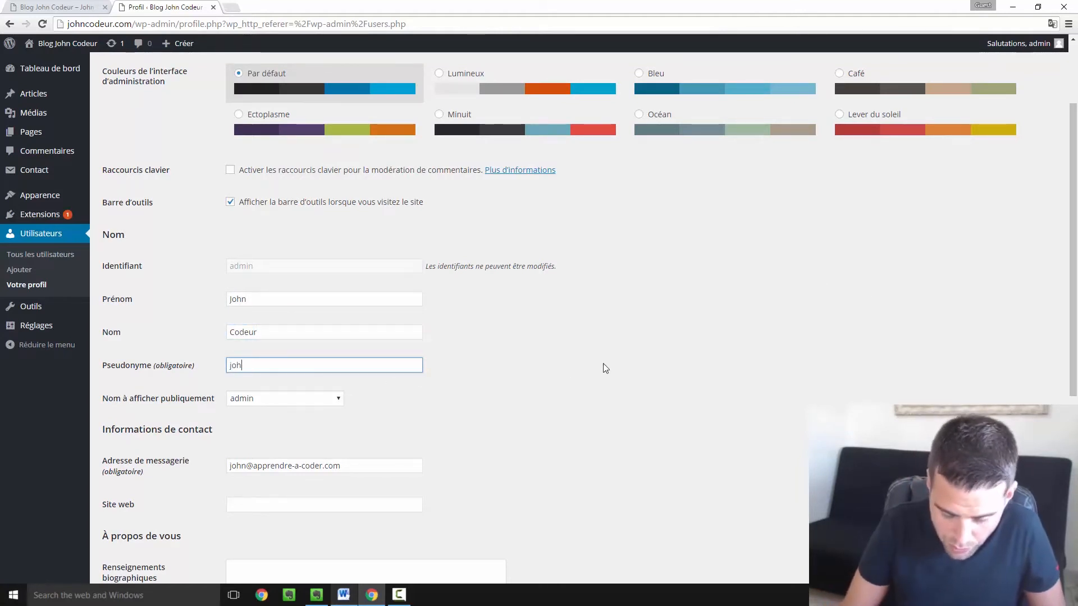
type("ncodeur")
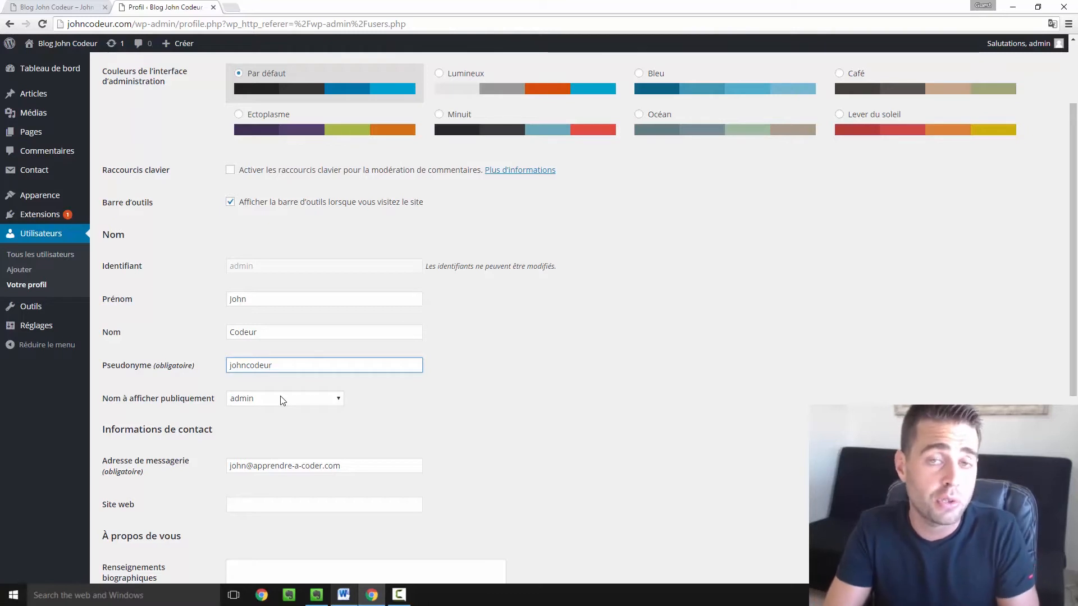
left_click(282, 400)
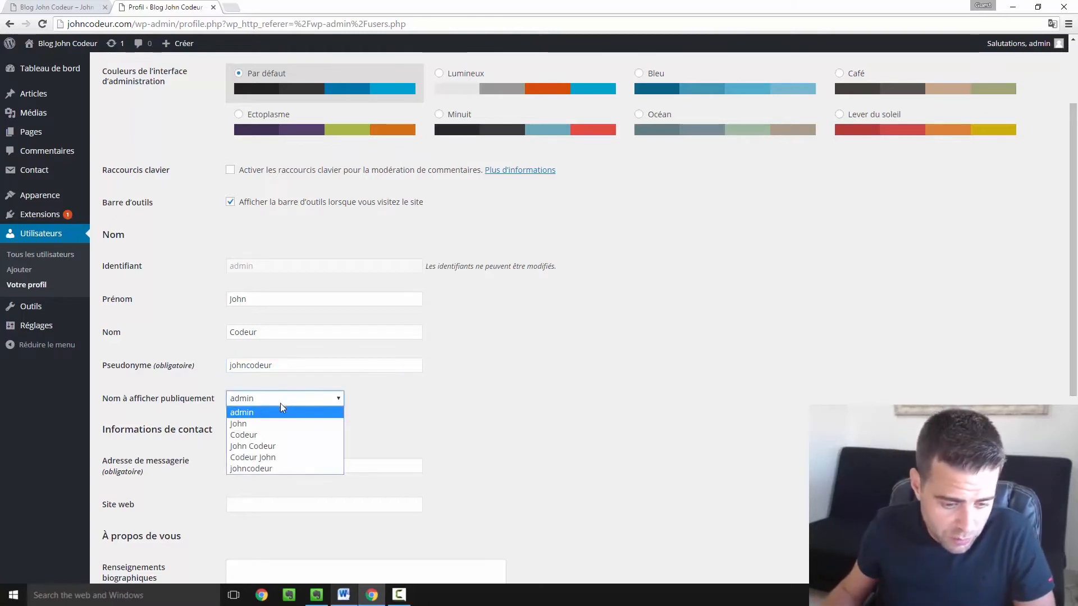
left_click(283, 445)
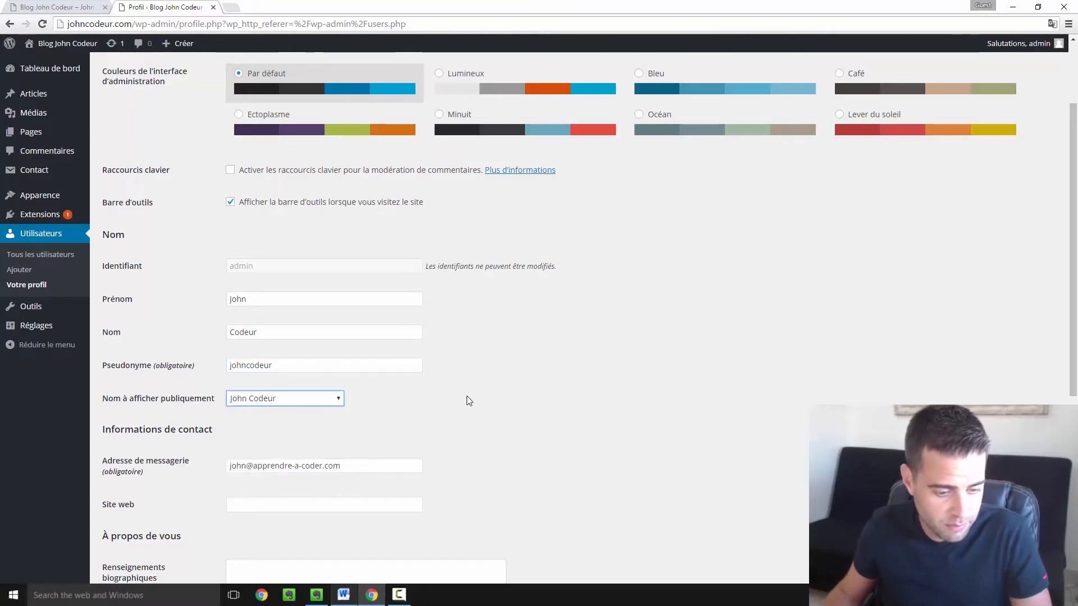
scroll(462, 399, "down", 3)
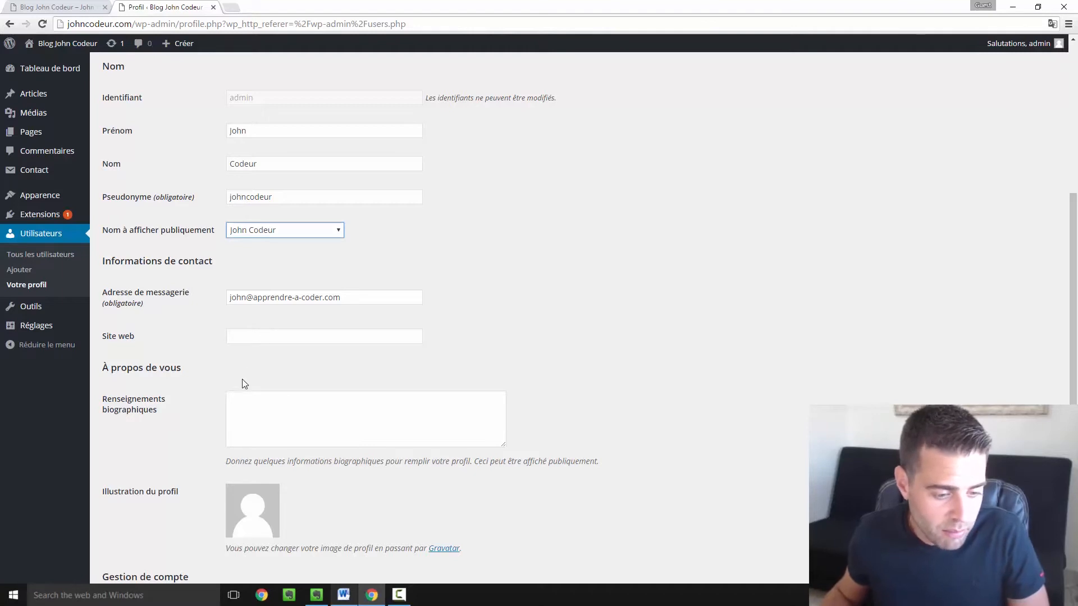
- Open the blog's Qui suis-je page in a new tab
scroll(243, 381, "down", 1)
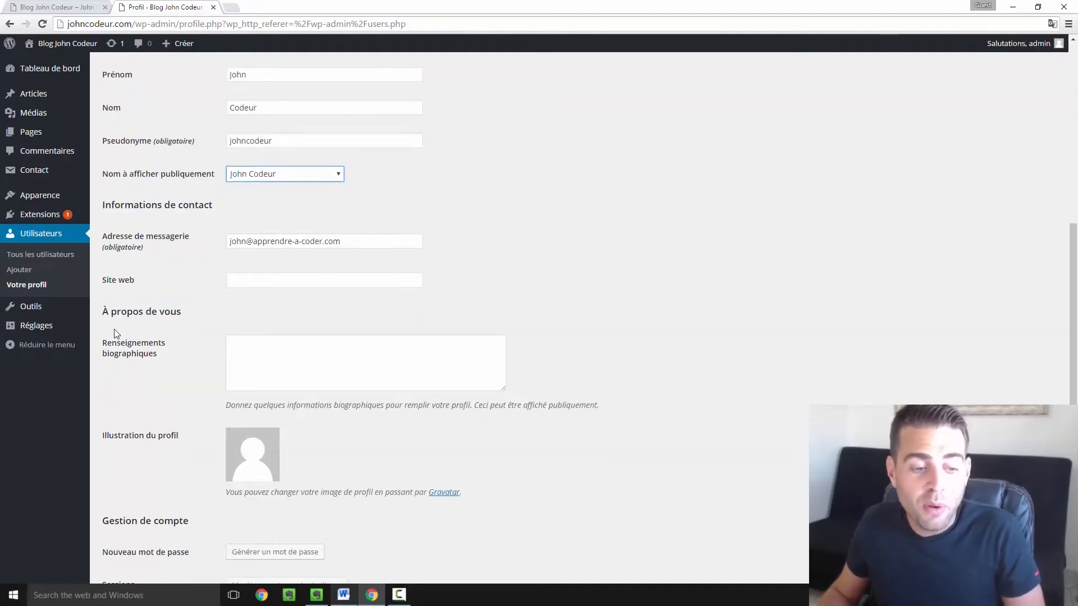
left_click(261, 350)
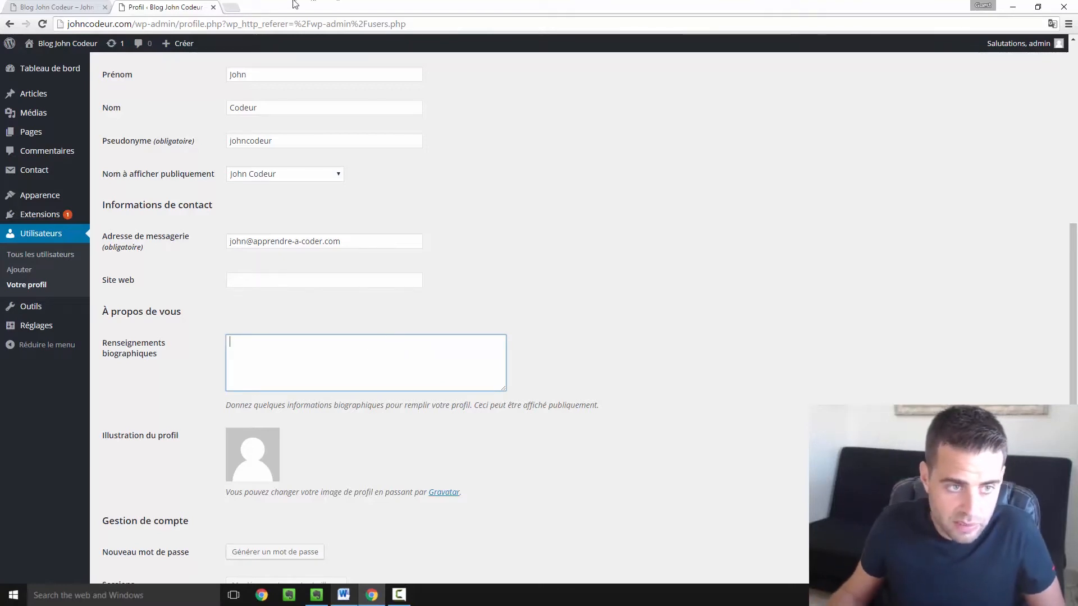
left_click(69, 4)
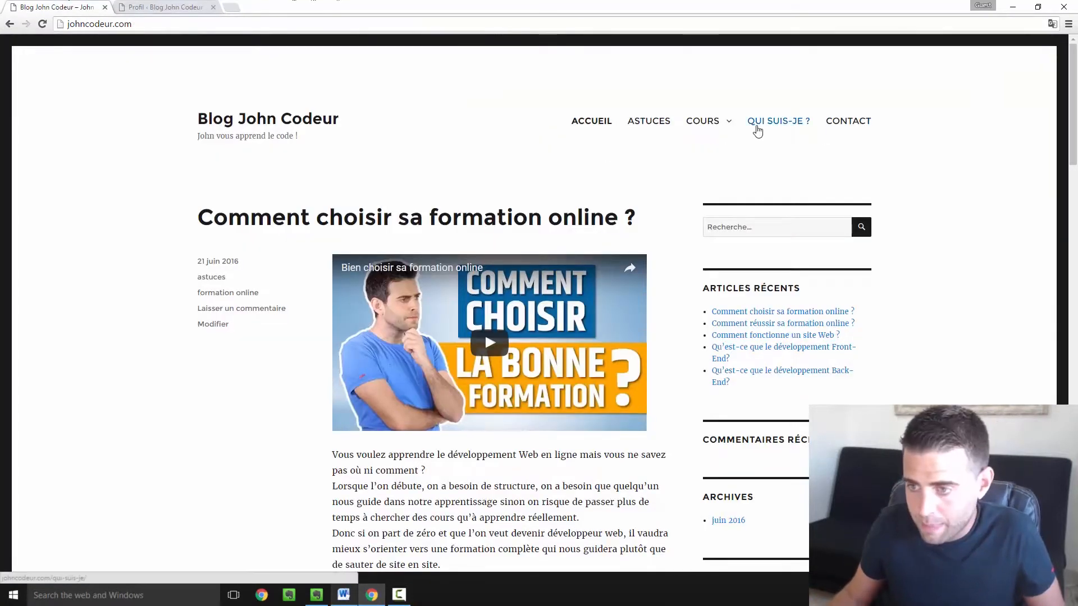
right_click(755, 125)
left_click(780, 138)
- Copy the 'Hello, moi c'est John, 31 ans' greeting line and paste it into Renseignements biographiques
left_click(168, 7)
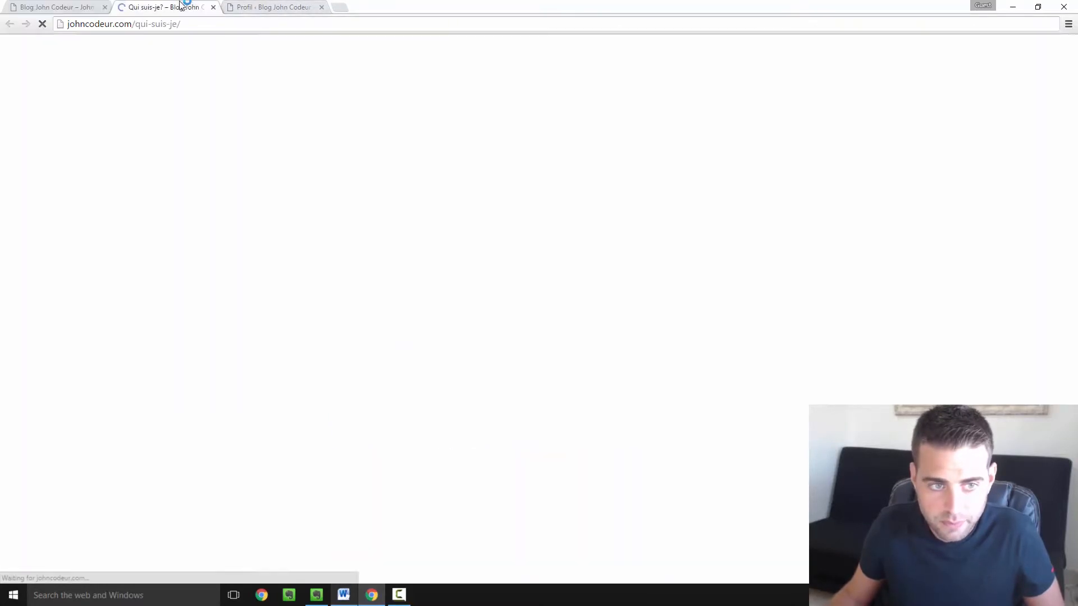
scroll(285, 195, "down", 6)
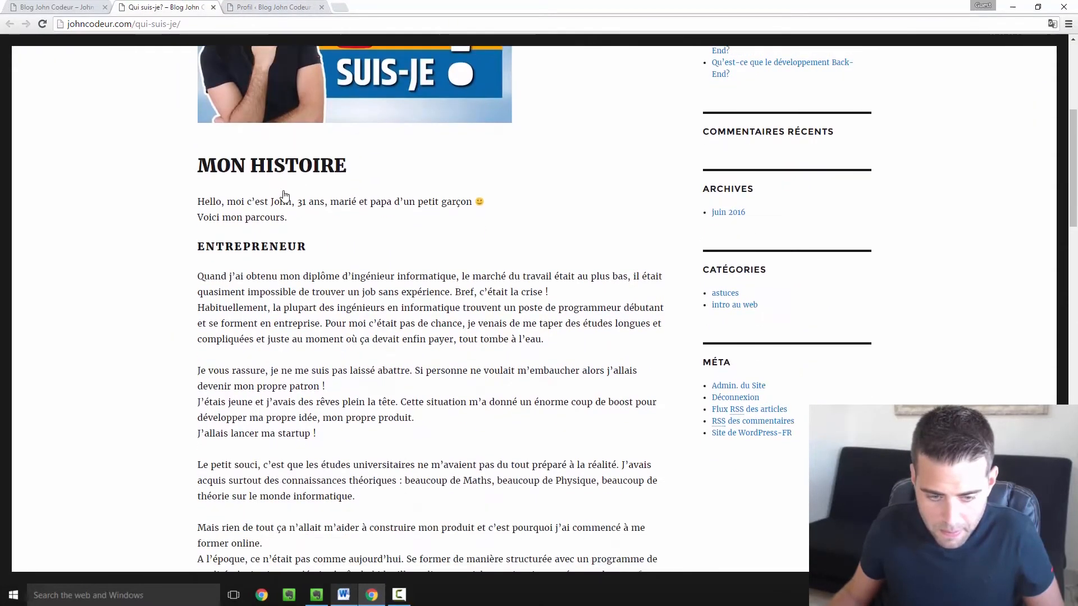
scroll(285, 191, "down", 4)
scroll(245, 191, "up", 6)
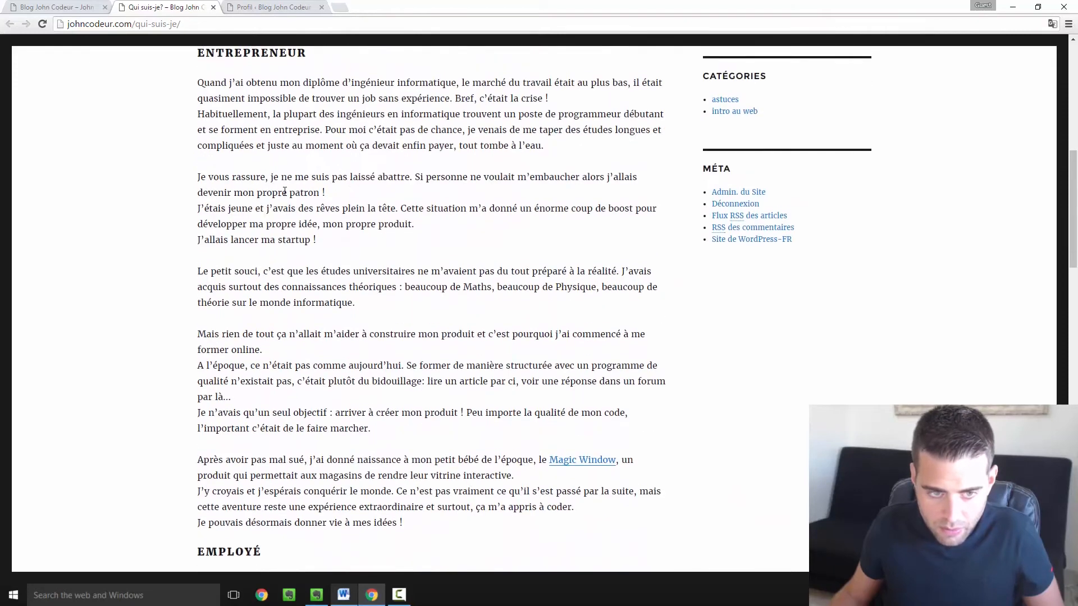
left_click_drag(199, 170, 527, 170)
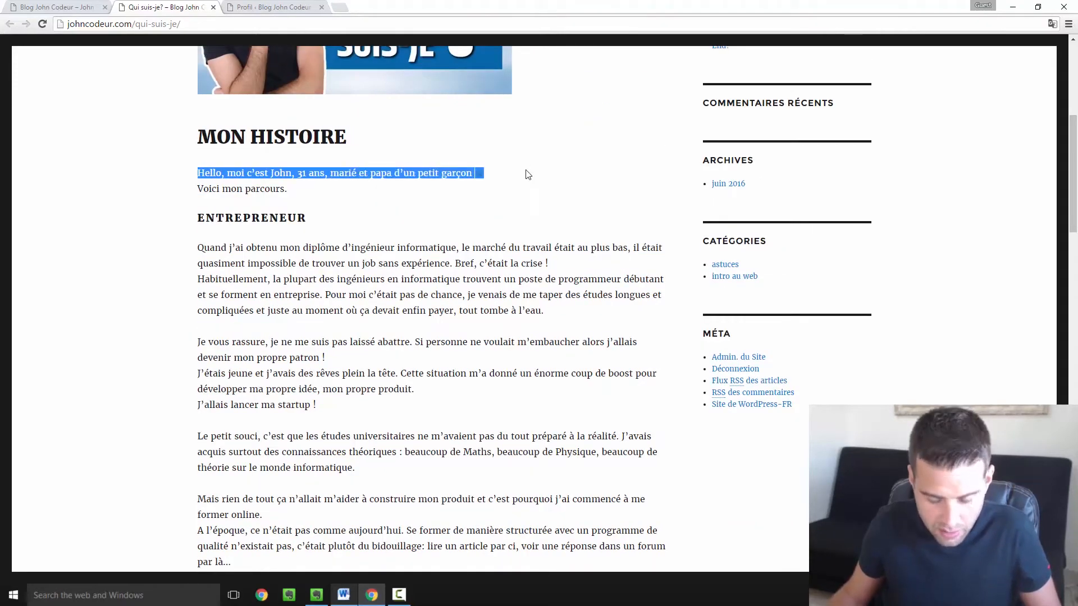
left_click(254, 7)
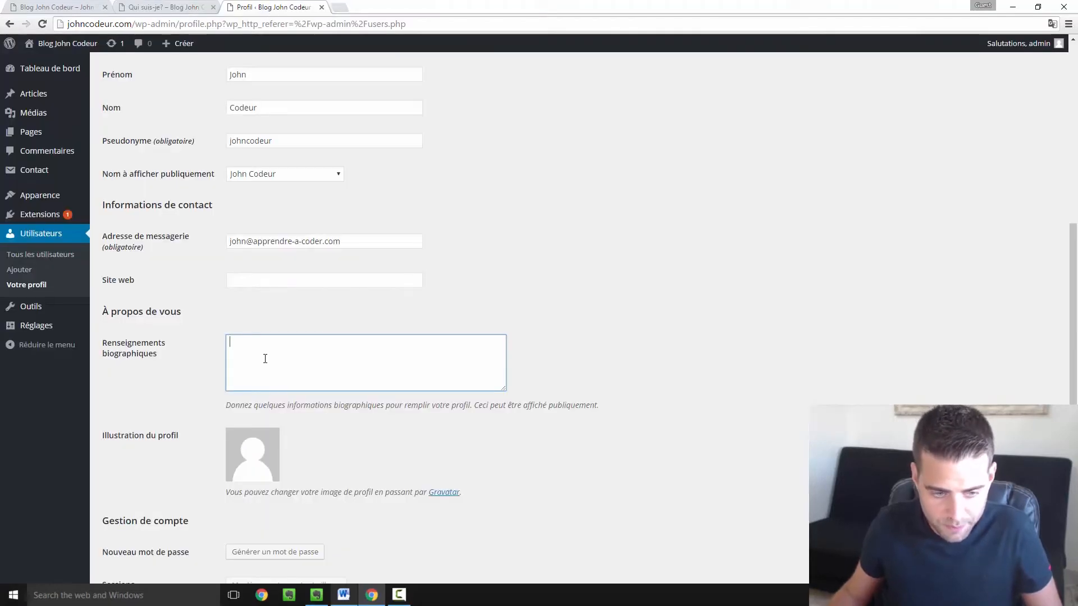
type("Hello, moi c’est John, 31 ans, marié et papa d’un petit garçon :)")
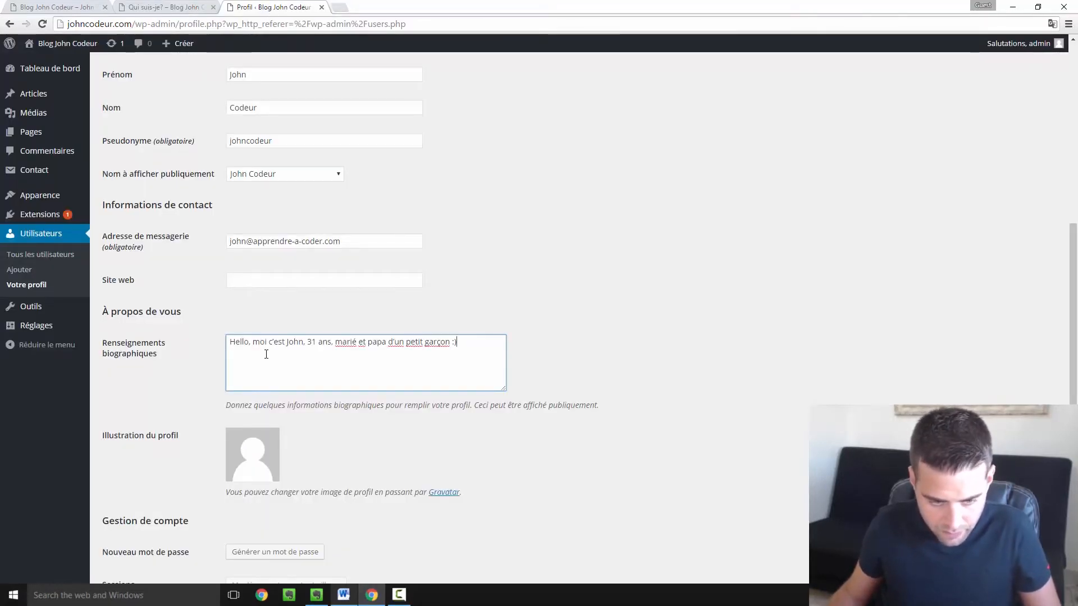
- Save the profile with the new name and bio, then return to the Blog John Codeur homepage
scroll(213, 430, "down", 1)
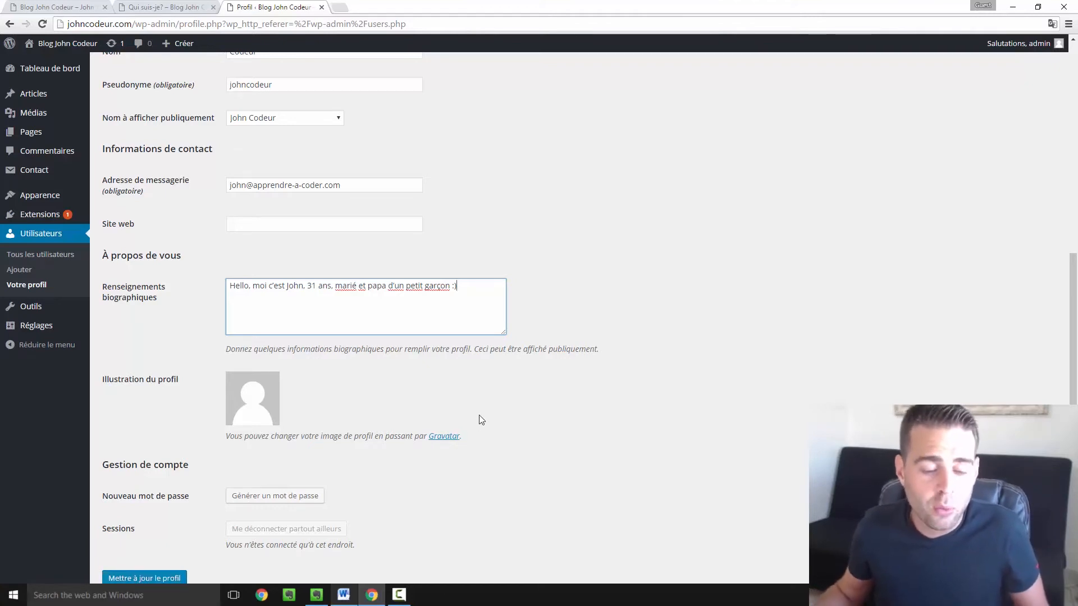
scroll(429, 362, "down", 1)
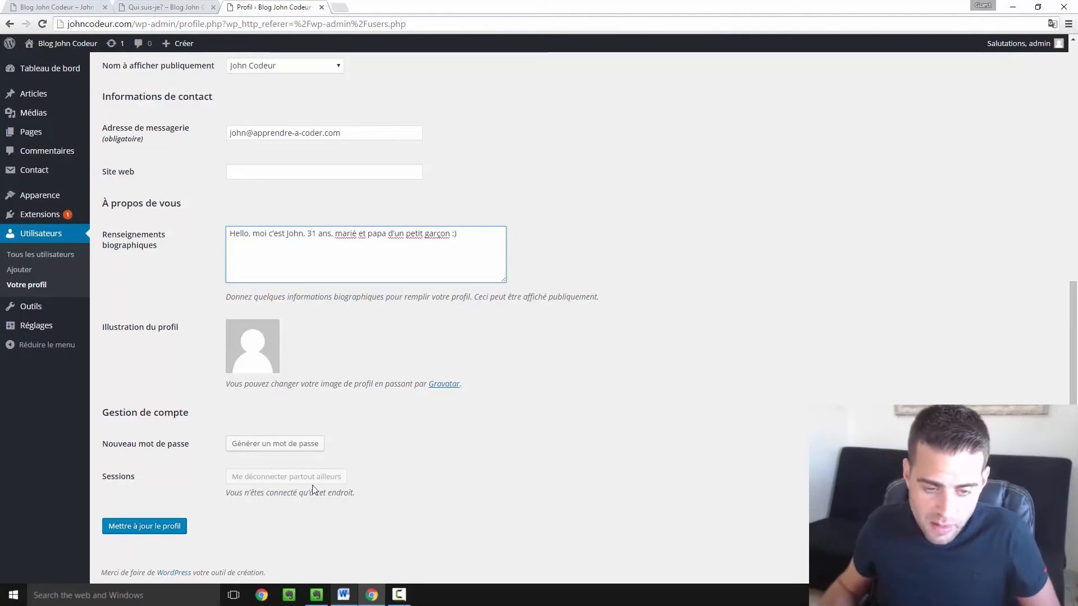
left_click(171, 531)
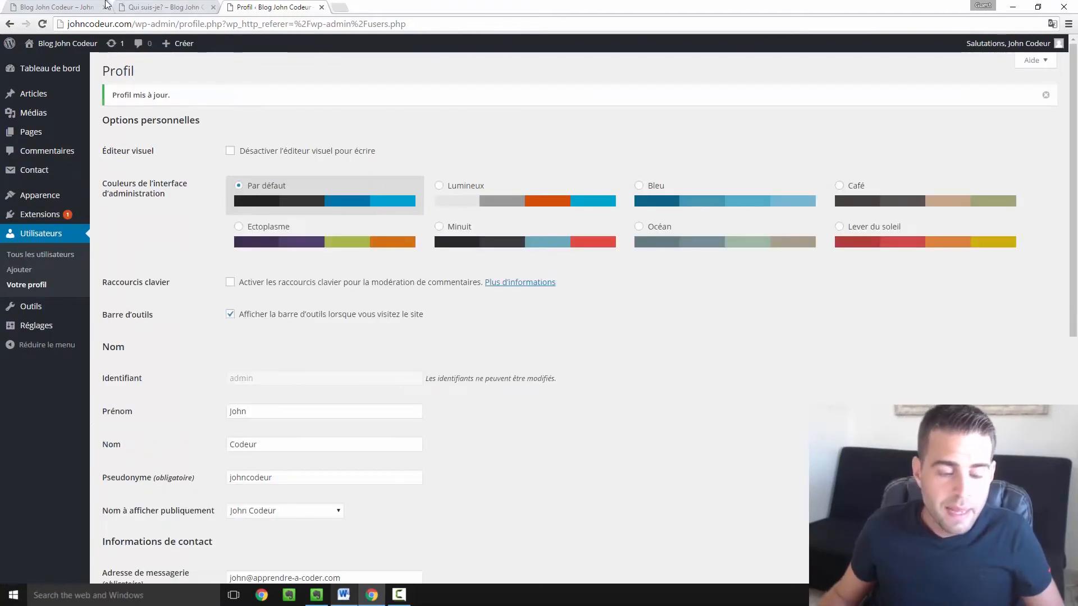
left_click(62, 7)
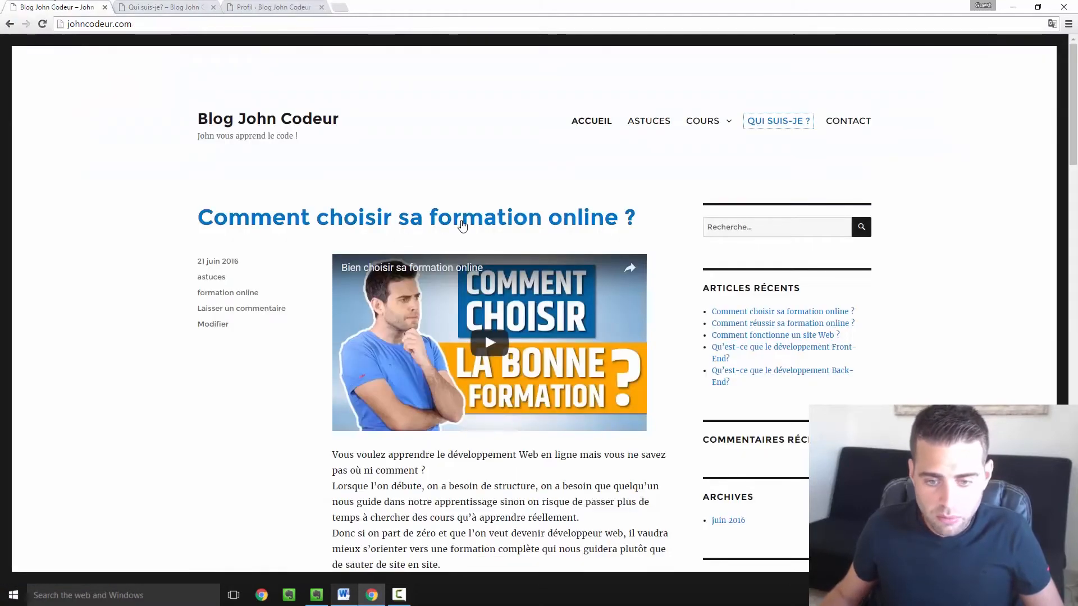
scroll(461, 225, "down", 4)
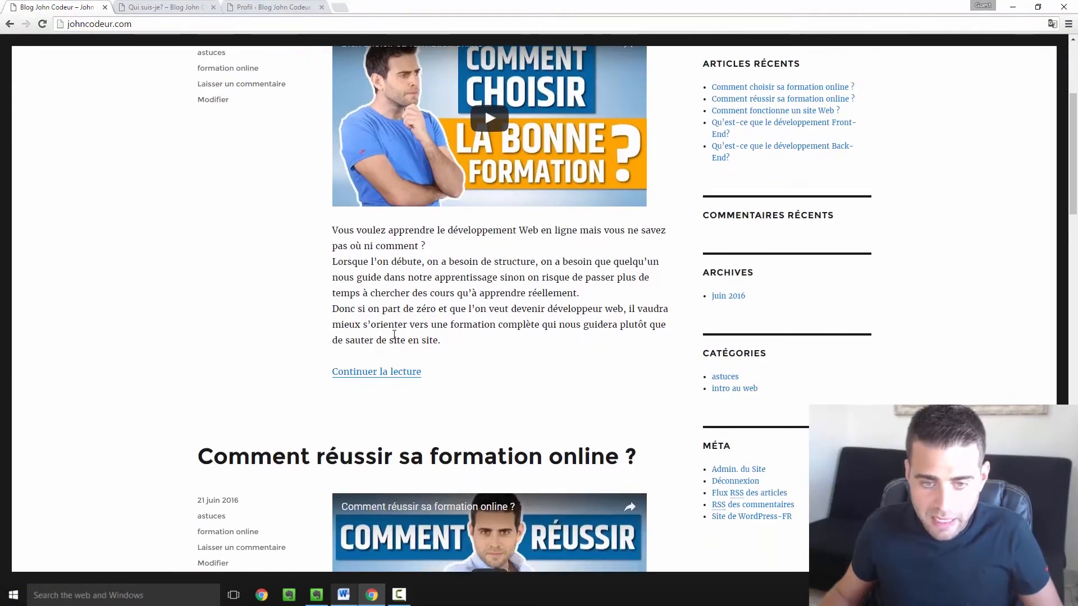
- Open 'Comment choisir sa formation online ?', check the author box bio, and open John Codeur's archive
scroll(394, 335, "up", 4)
left_click(399, 222)
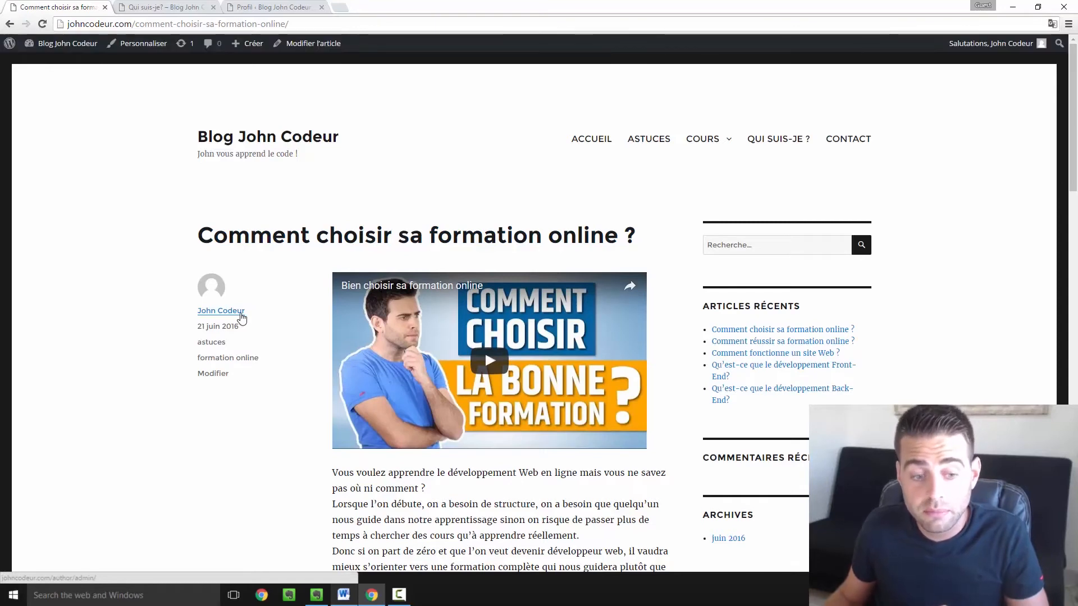
scroll(459, 384, "down", 6)
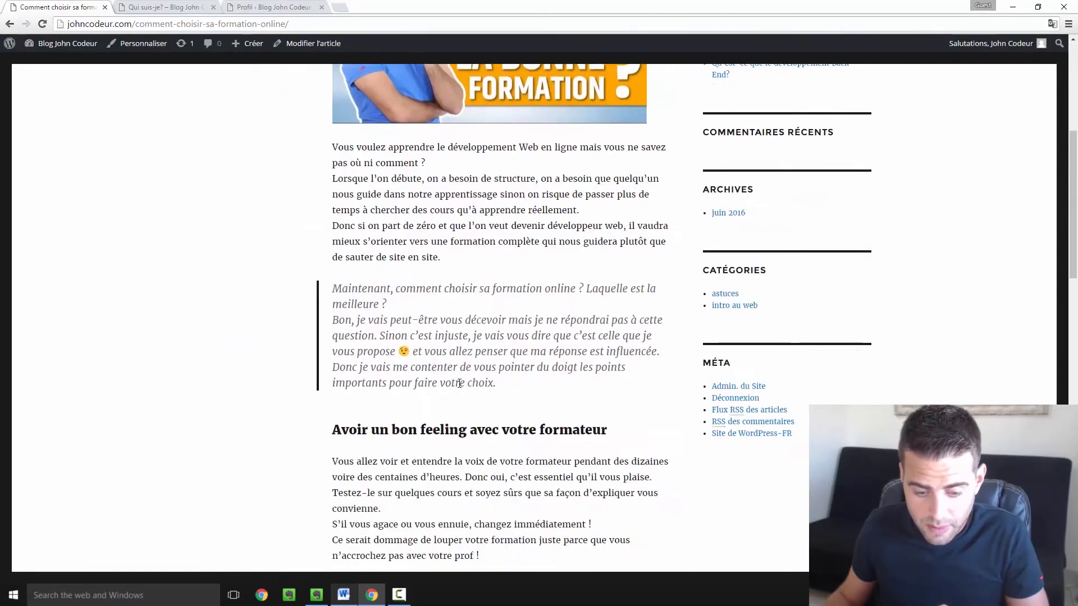
scroll(459, 384, "down", 14)
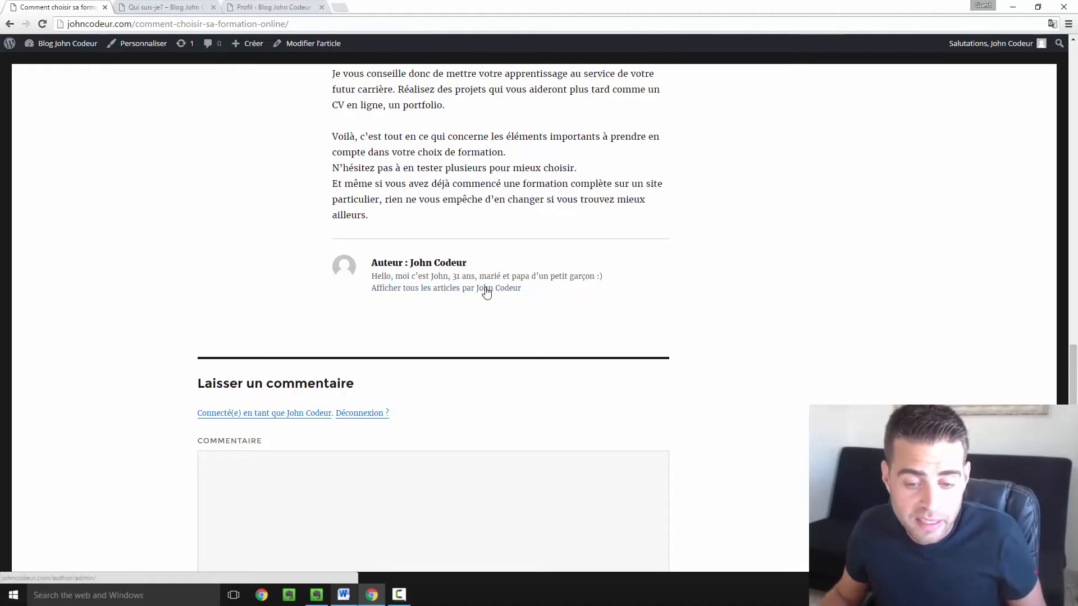
left_click(435, 293)
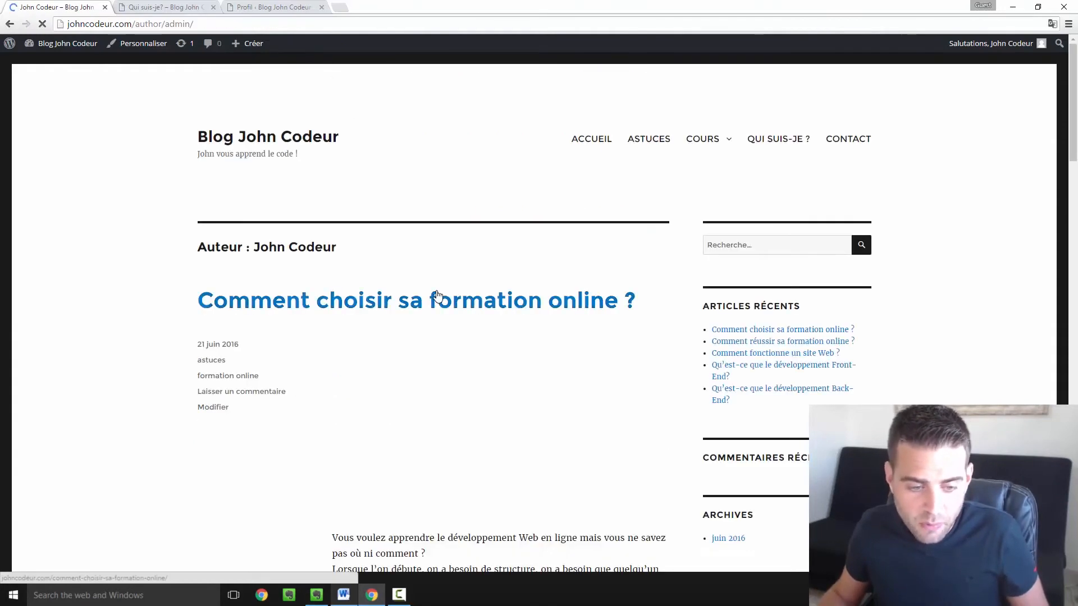
- Scroll through John Codeur's 21 juin 2016 posts, then return to the Profil tab
scroll(250, 199, "down", 1)
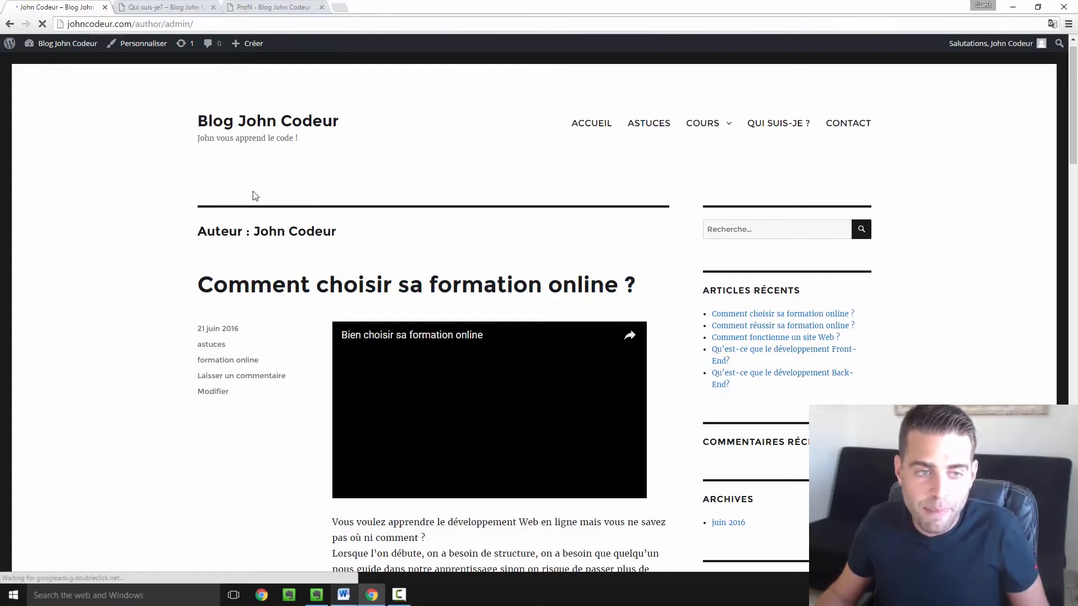
scroll(247, 179, "down", 1)
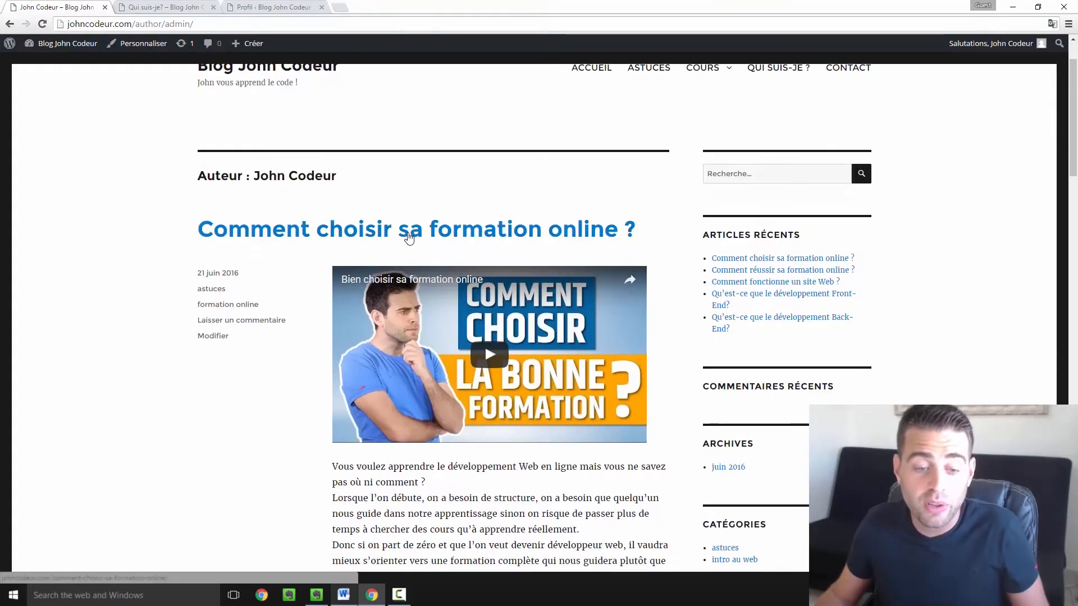
scroll(409, 237, "down", 20)
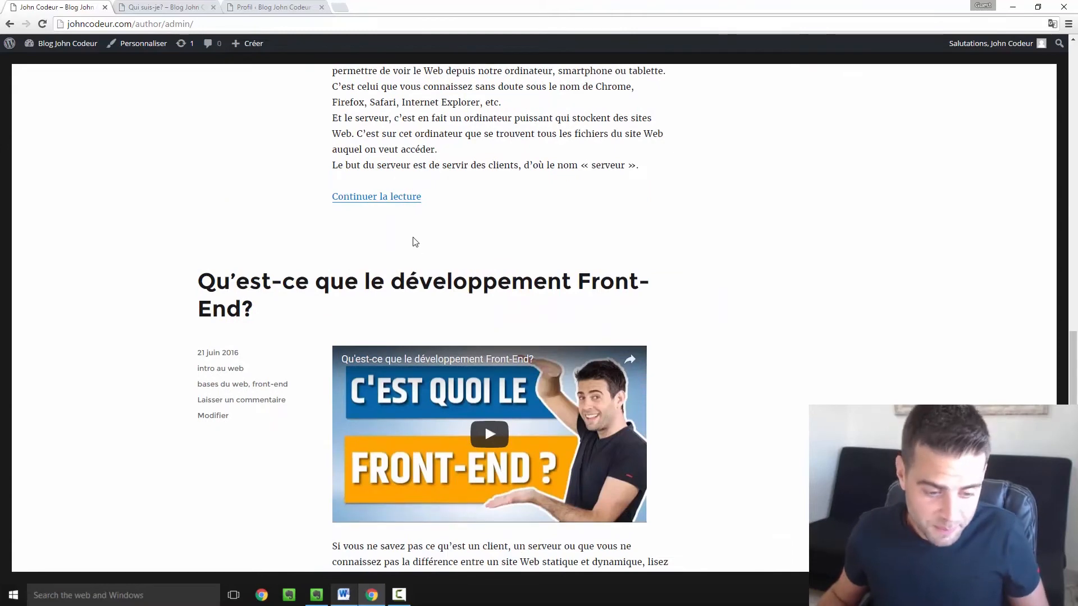
scroll(416, 242, "up", 9)
scroll(413, 238, "up", 7)
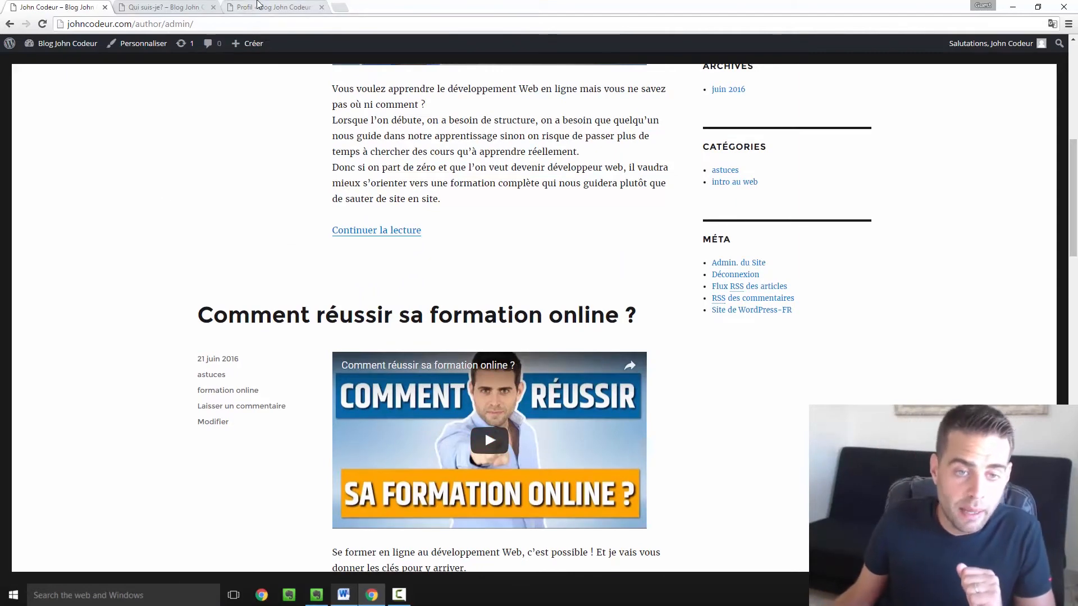
left_click(233, 7)
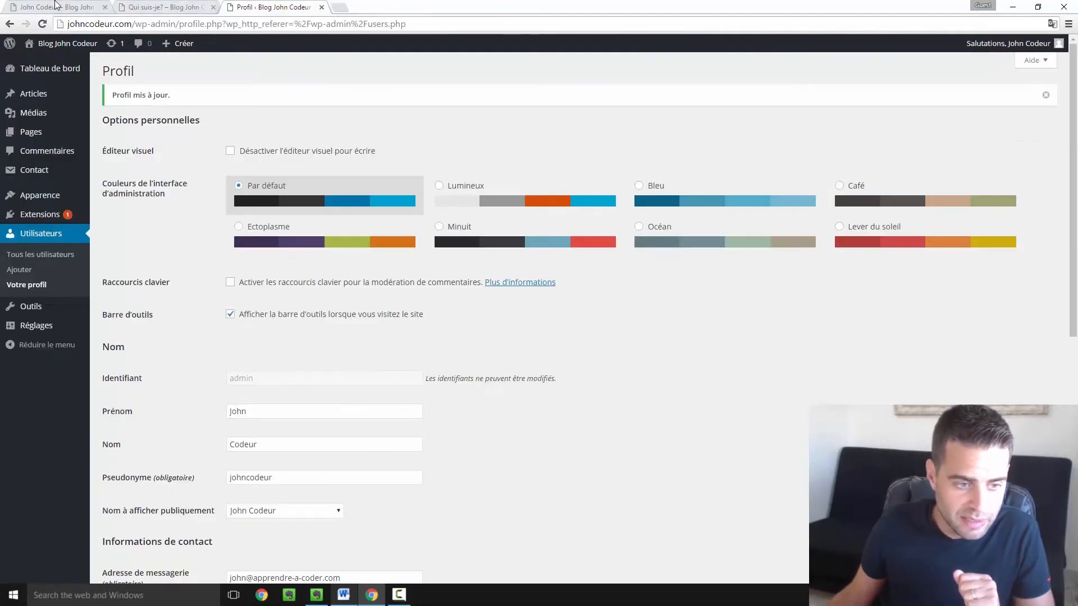
- Open the Ajouter un utilisateur form from the Utilisateurs menu
left_click(57, 7)
left_click(261, 7)
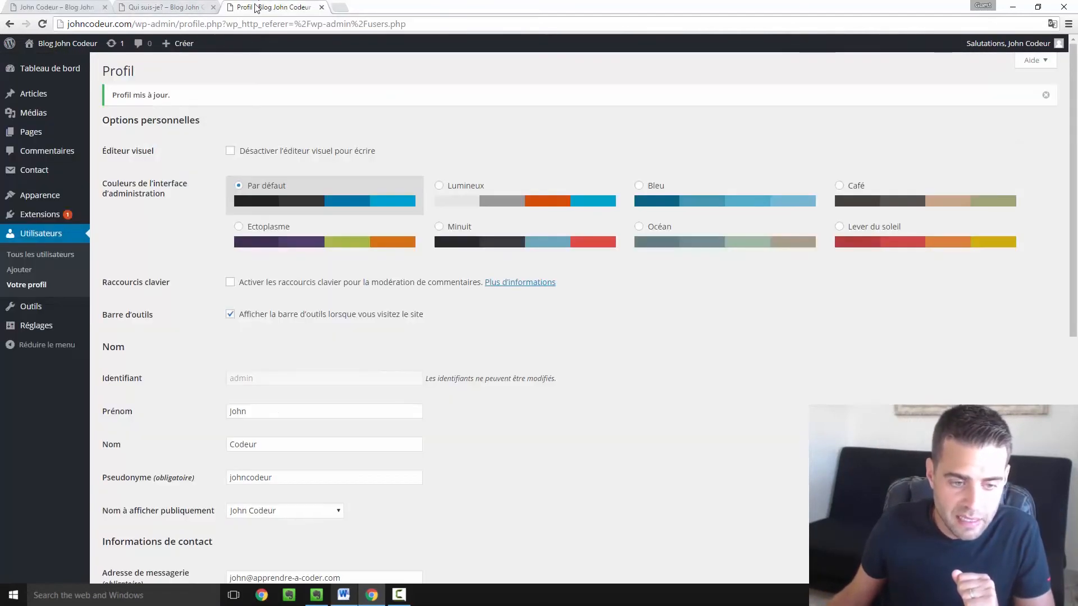
left_click(22, 273)
scroll(23, 273, "down", 1)
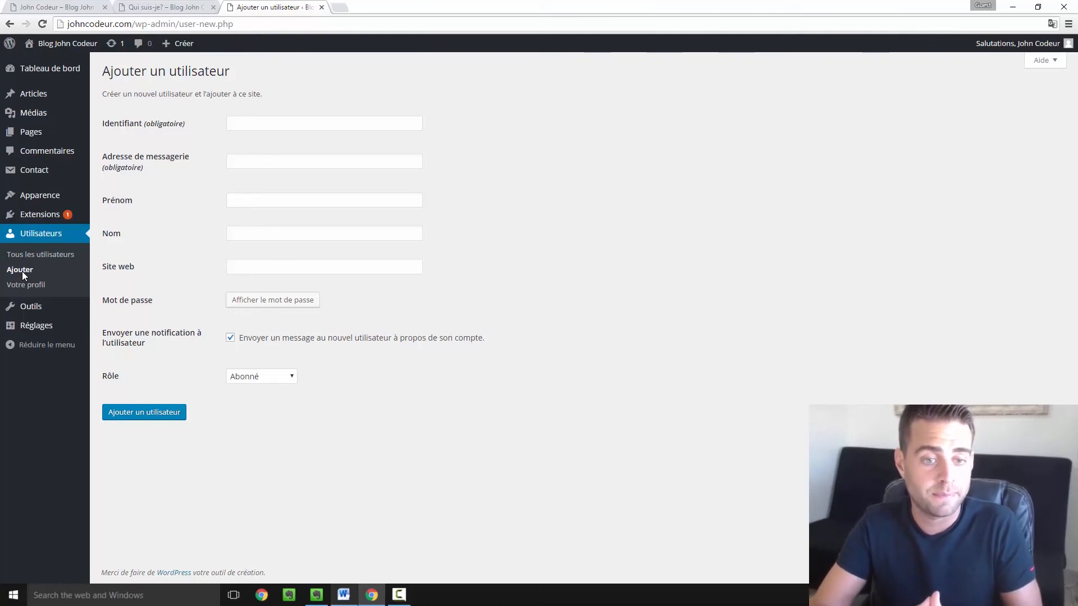
- Enter username toto, the user's e-mail, first name Toto and a last name
left_click(288, 119)
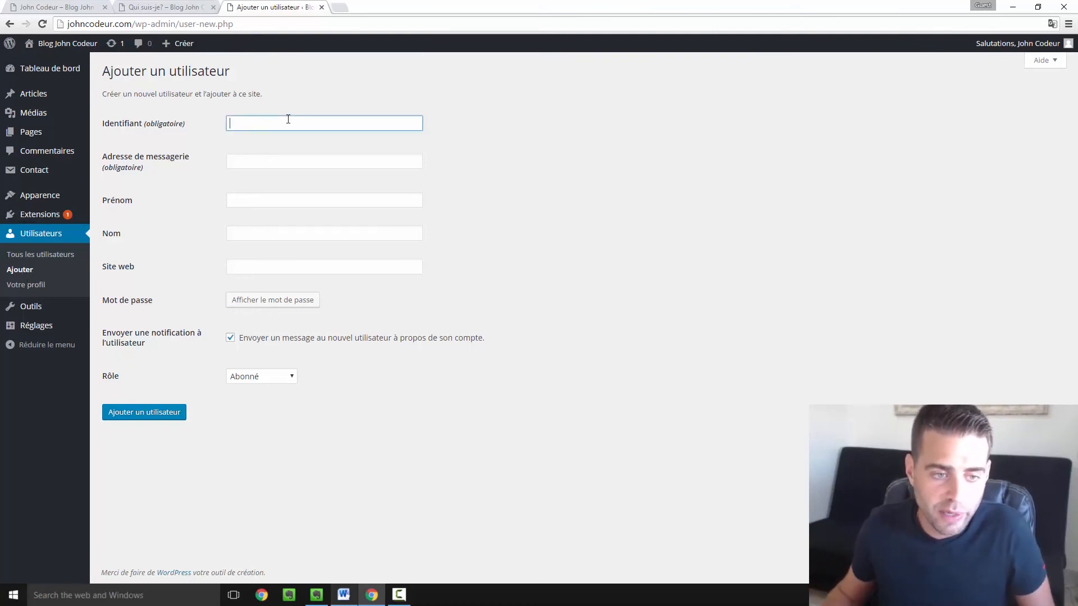
type("t")
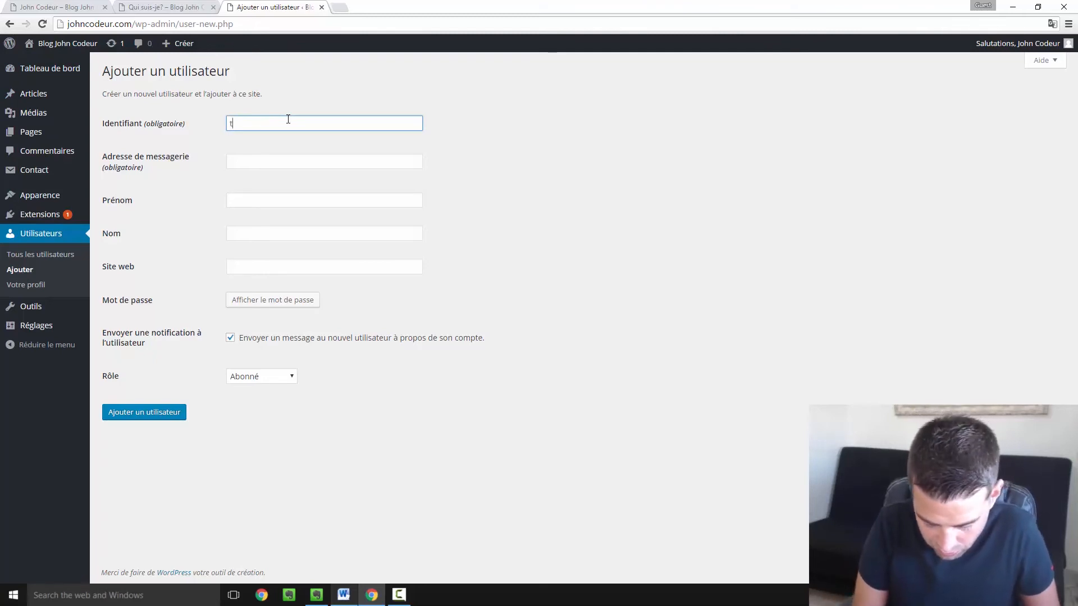
type("oto")
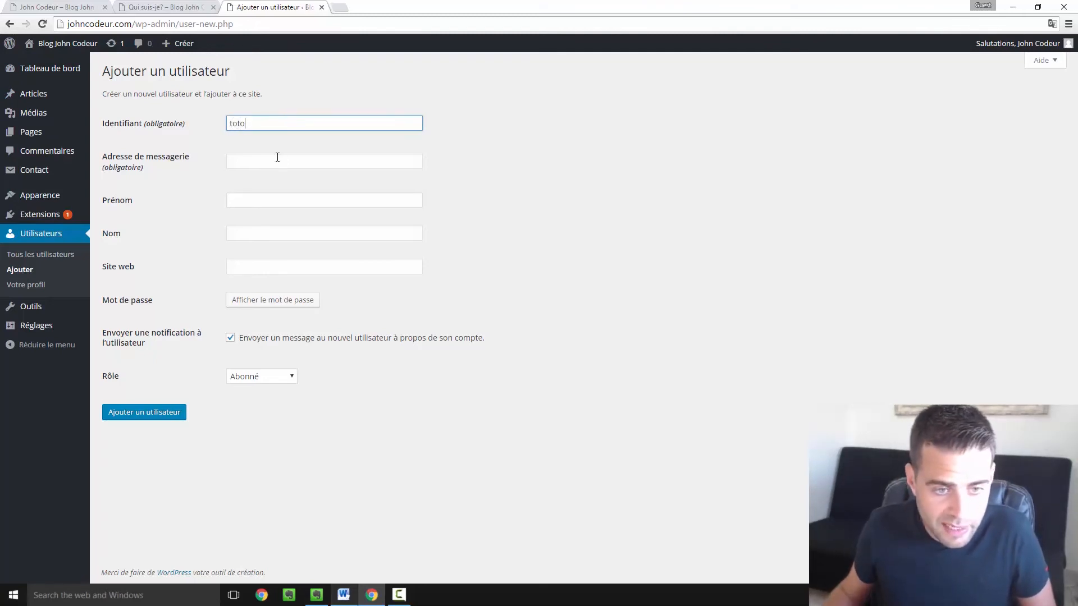
left_click(277, 157)
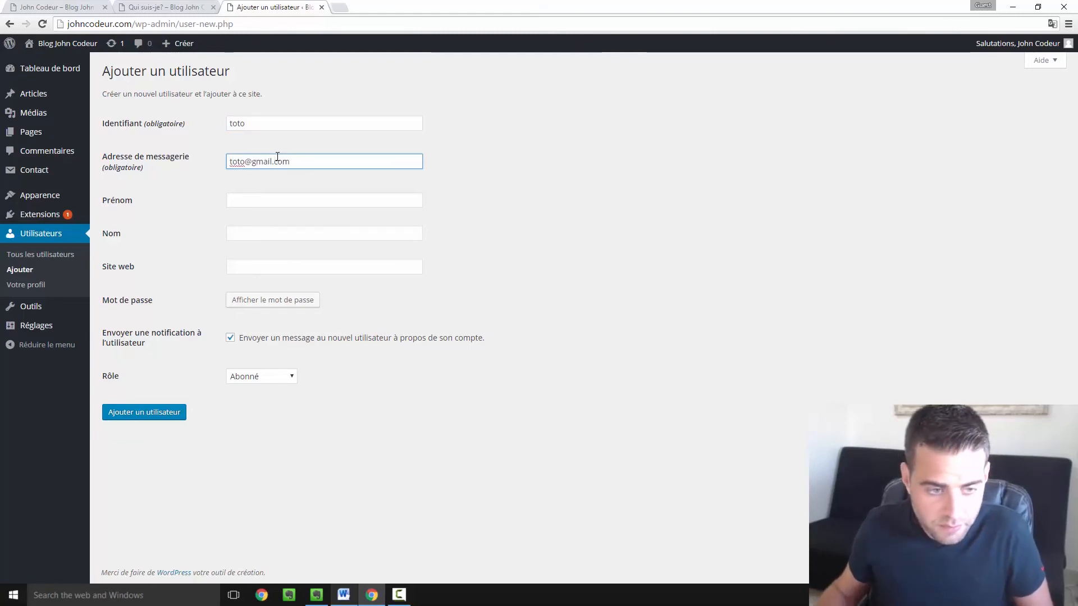
left_click(275, 197)
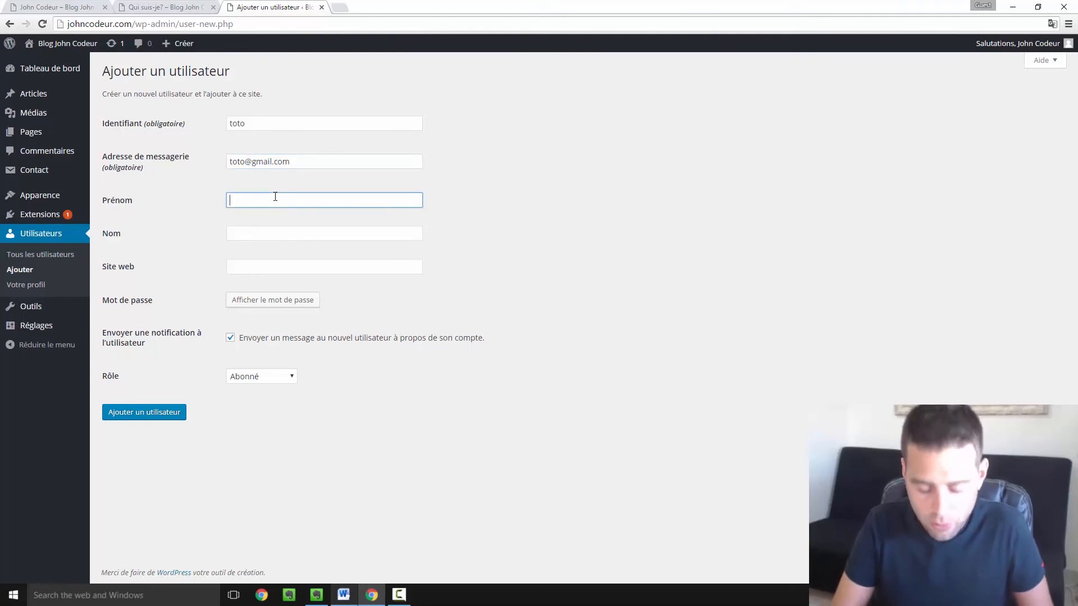
type("Toto")
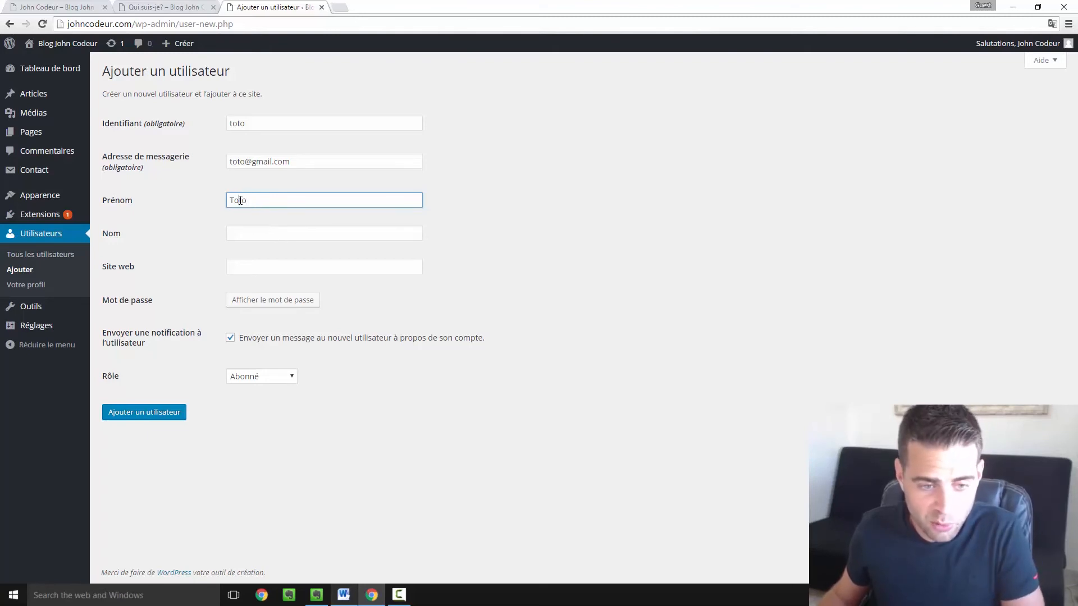
left_click_drag(240, 200, 258, 201)
key("Tab")
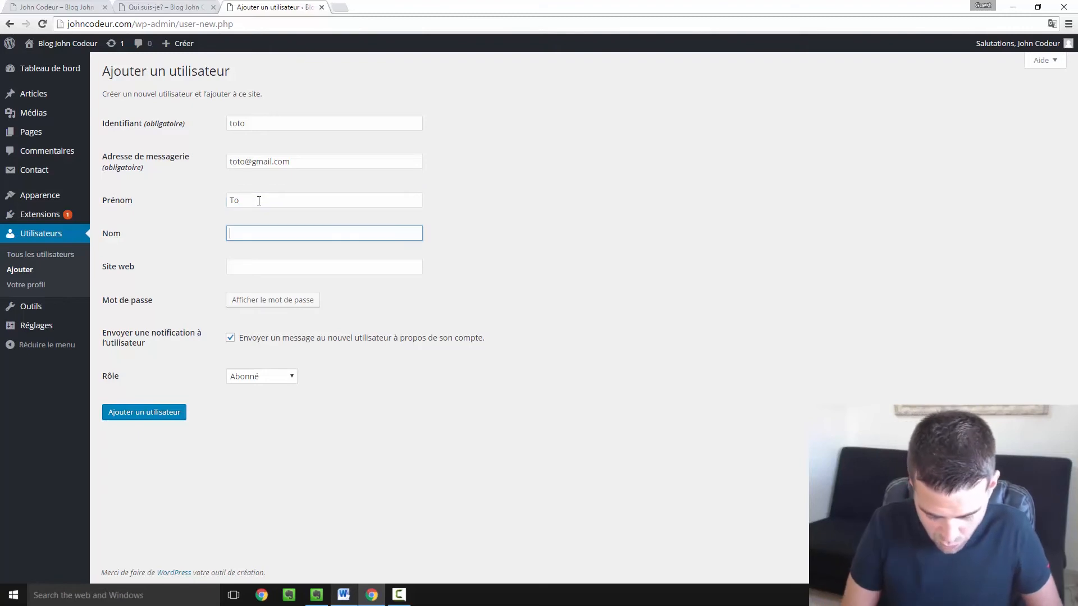
type("To")
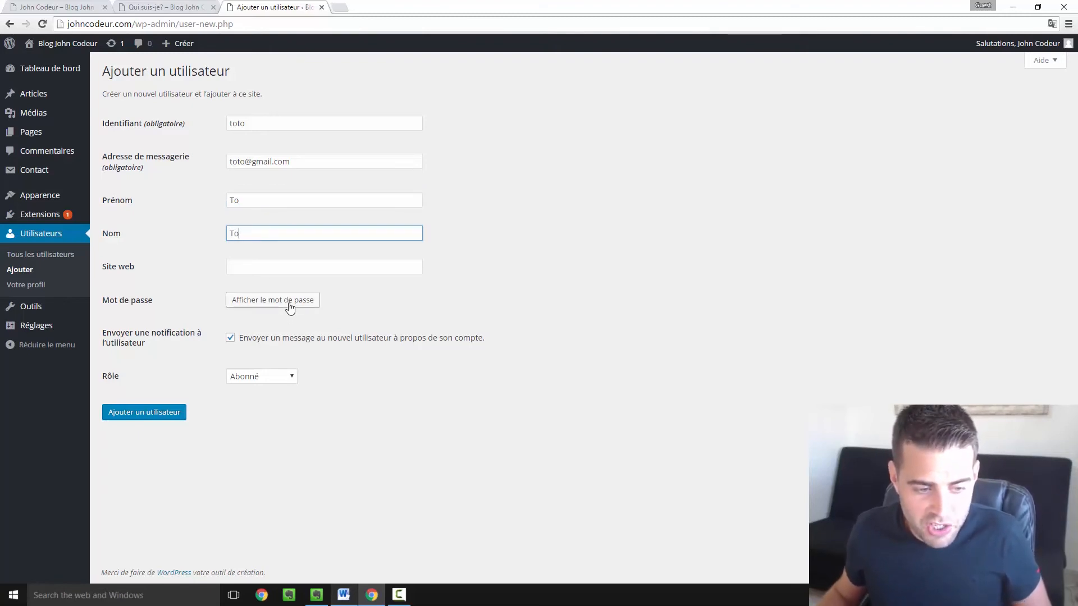
- Reveal and copy the strong generated password, and untick the new-user notification e-mail
left_click(290, 306)
left_click(419, 331)
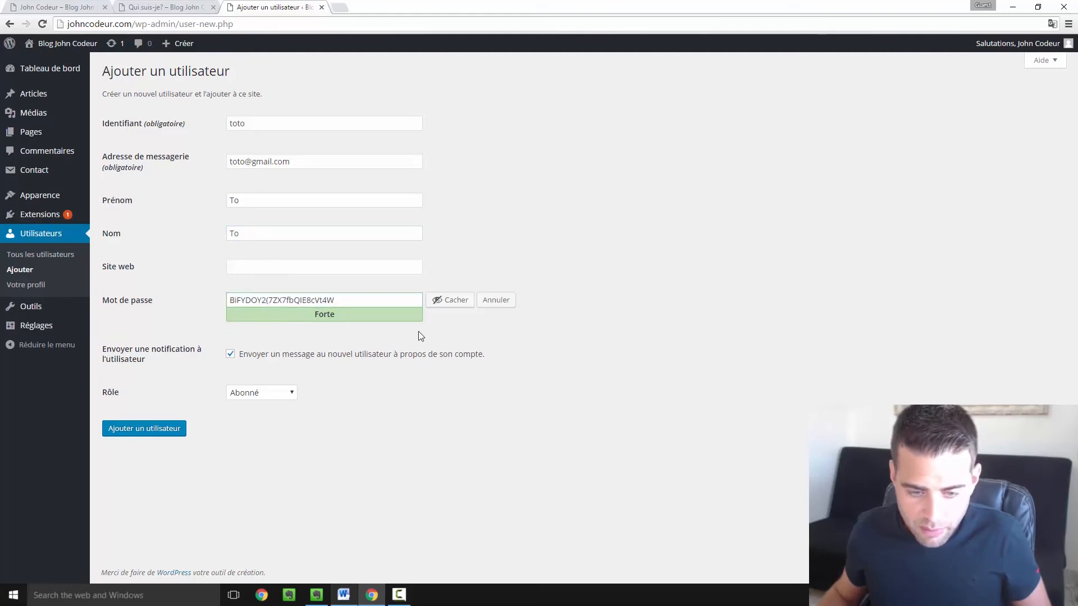
triple_click(341, 300)
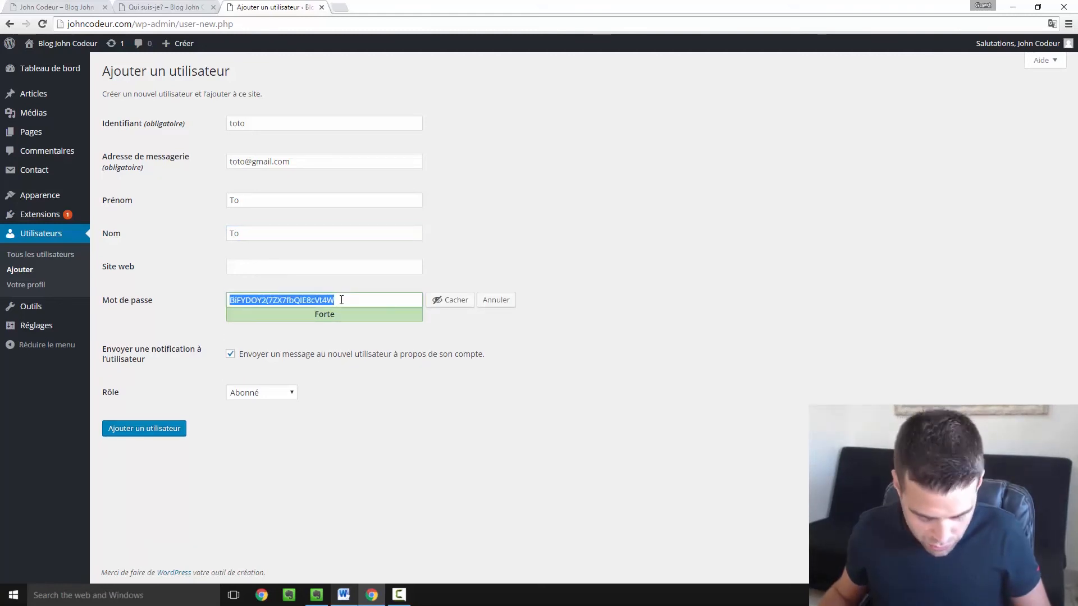
left_click(453, 340)
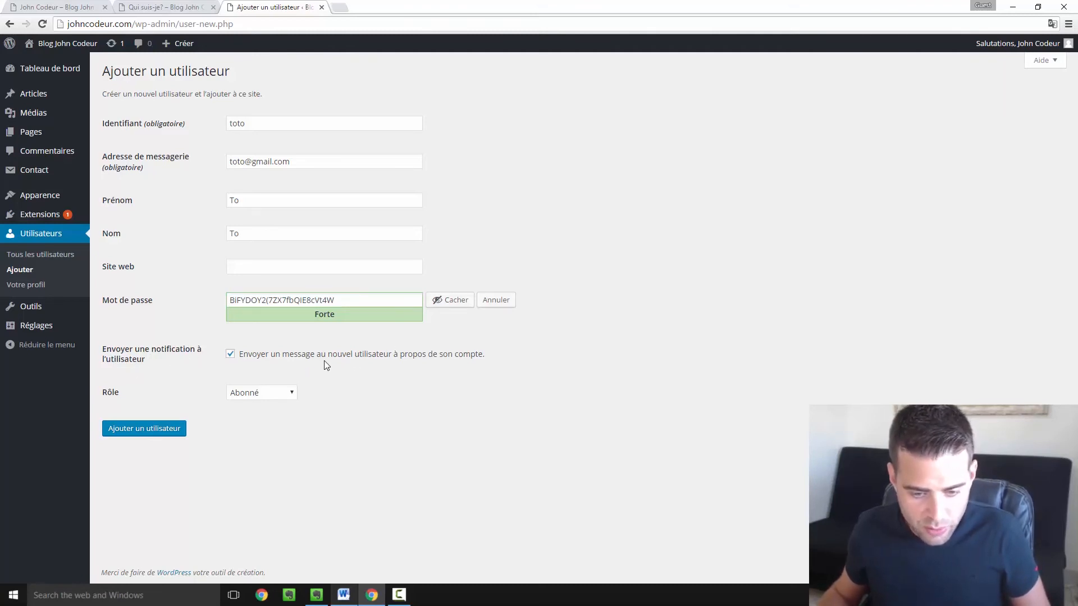
left_click(231, 355)
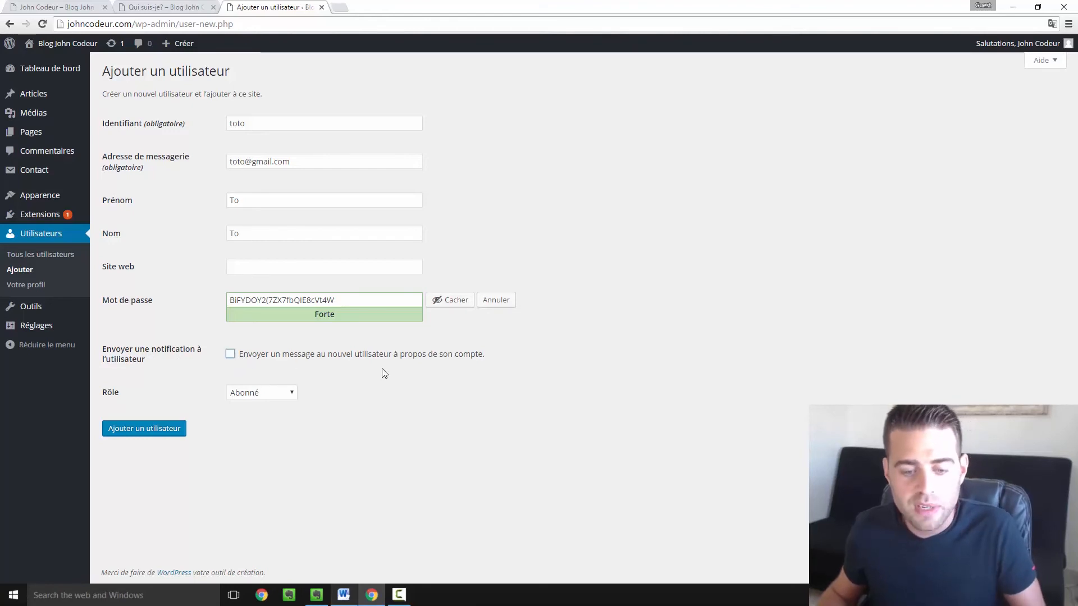
left_click(284, 398)
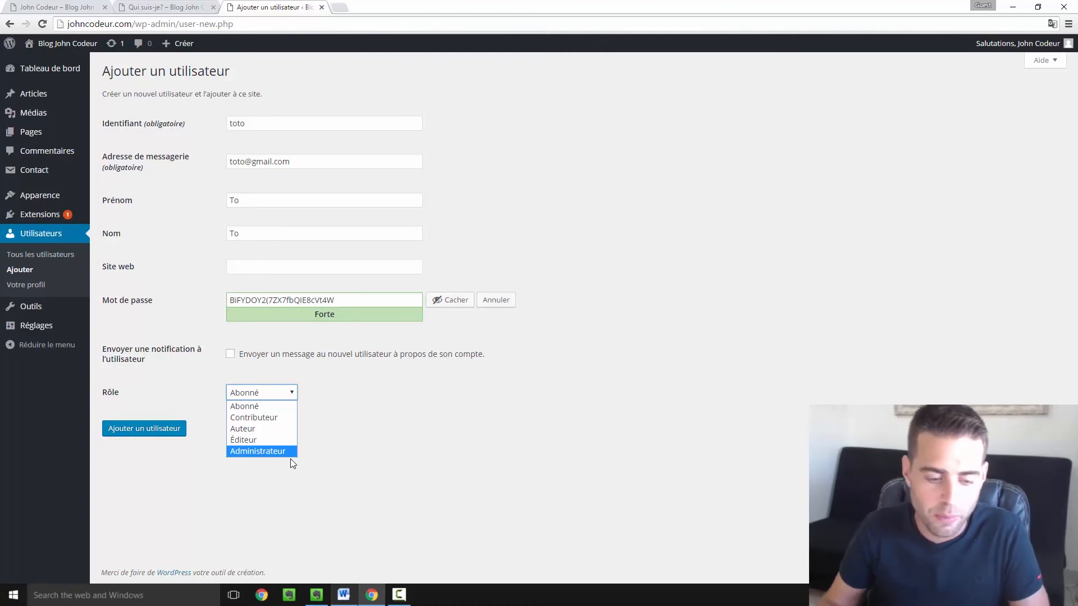
- Assign the Auteur role to the new user and add the account to the users list
left_click(257, 431)
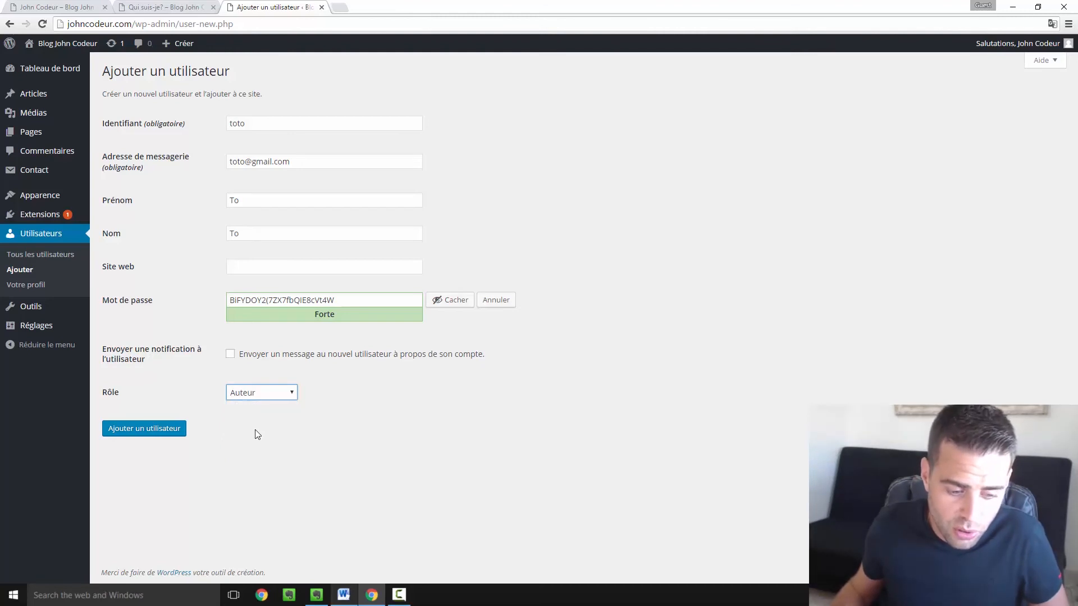
left_click(160, 430)
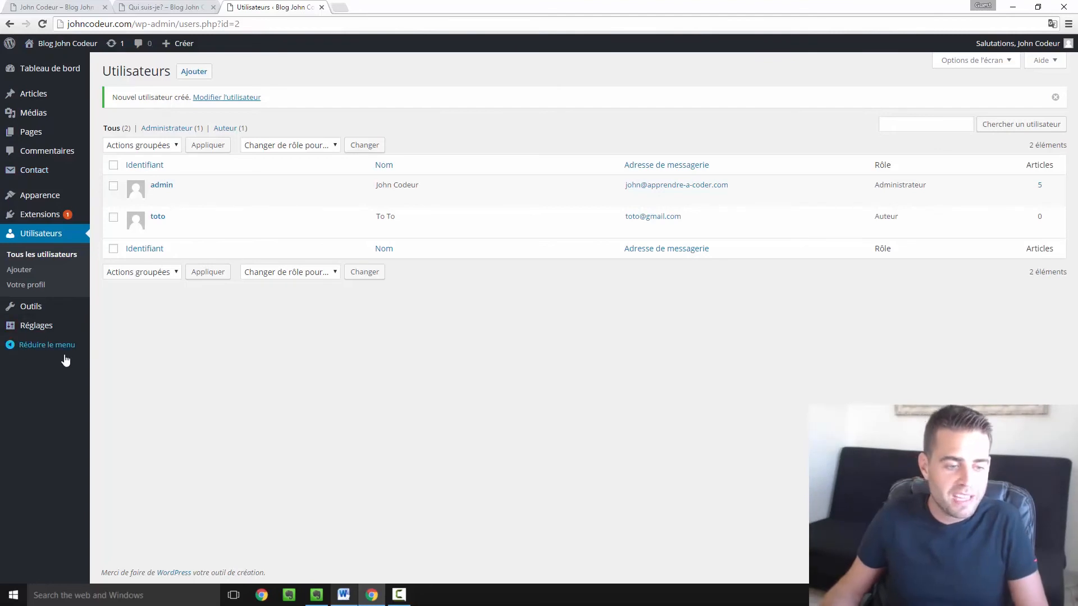
- Sign out of the administrator account from the Salutations account menu
mouse_move(42, 114)
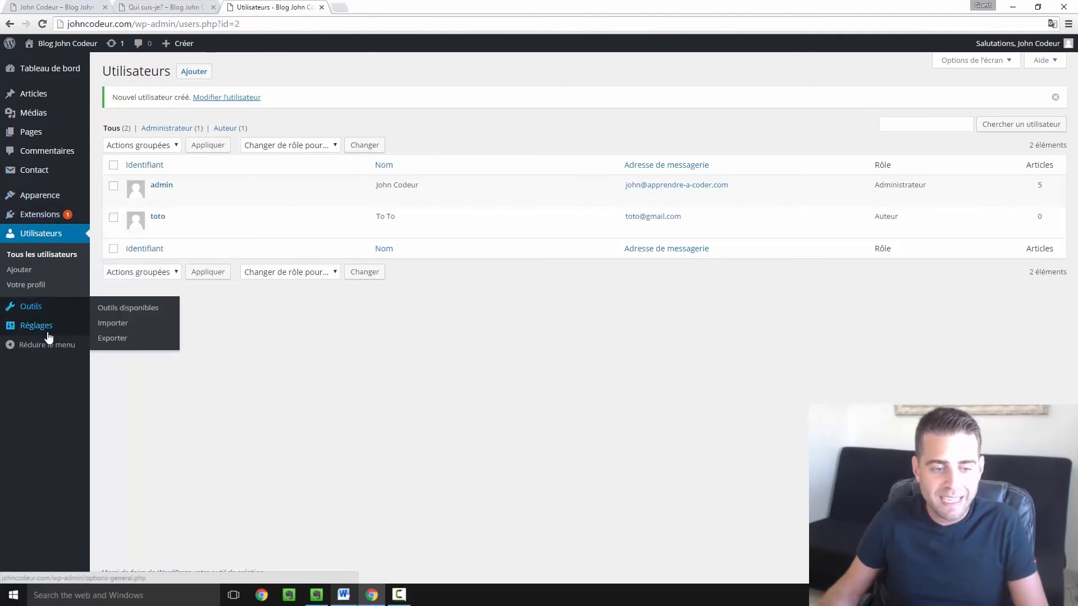
mouse_move(243, 238)
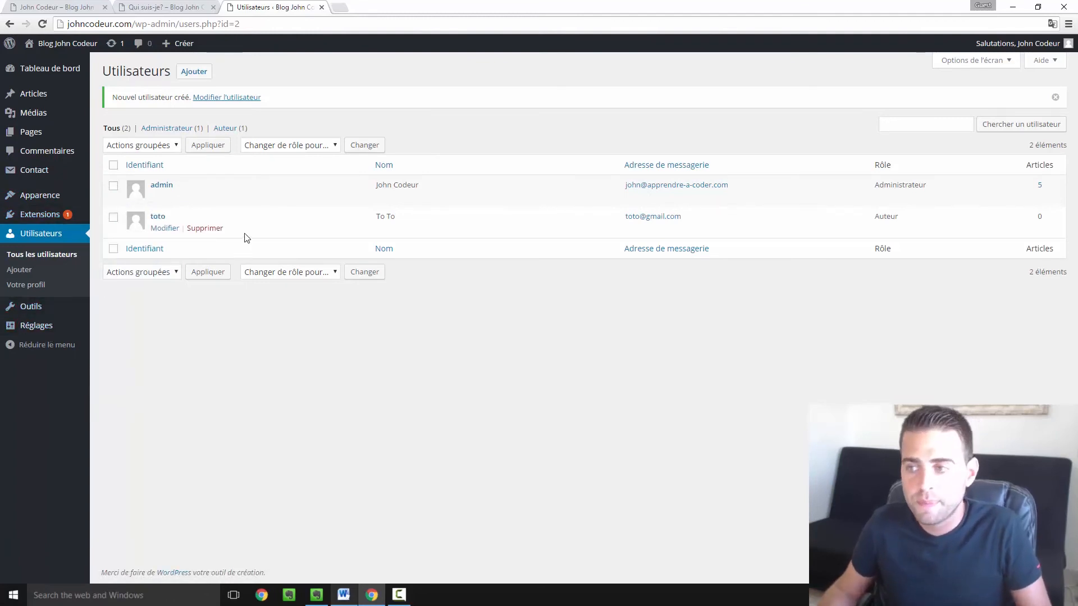
mouse_move(1023, 48)
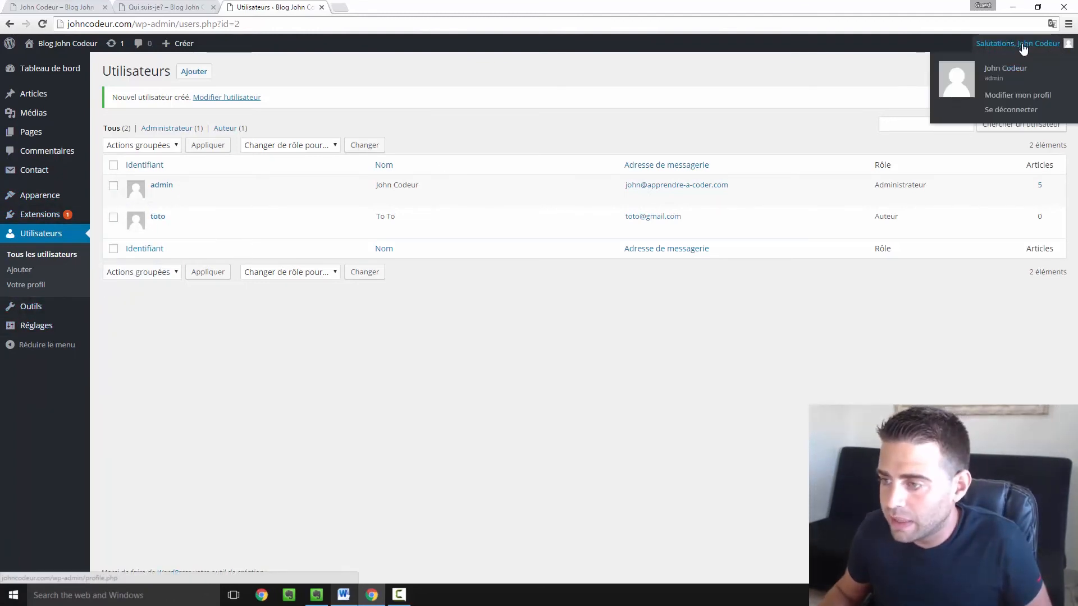
left_click(1009, 111)
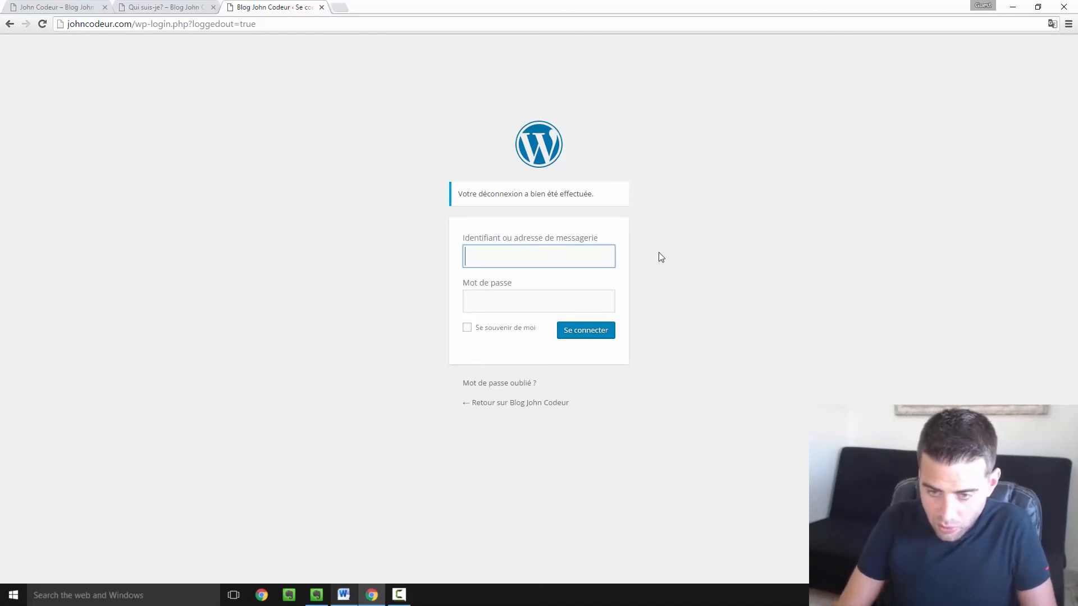
- Log in as the new Author user 'toto' with the pasted password
type("toto")
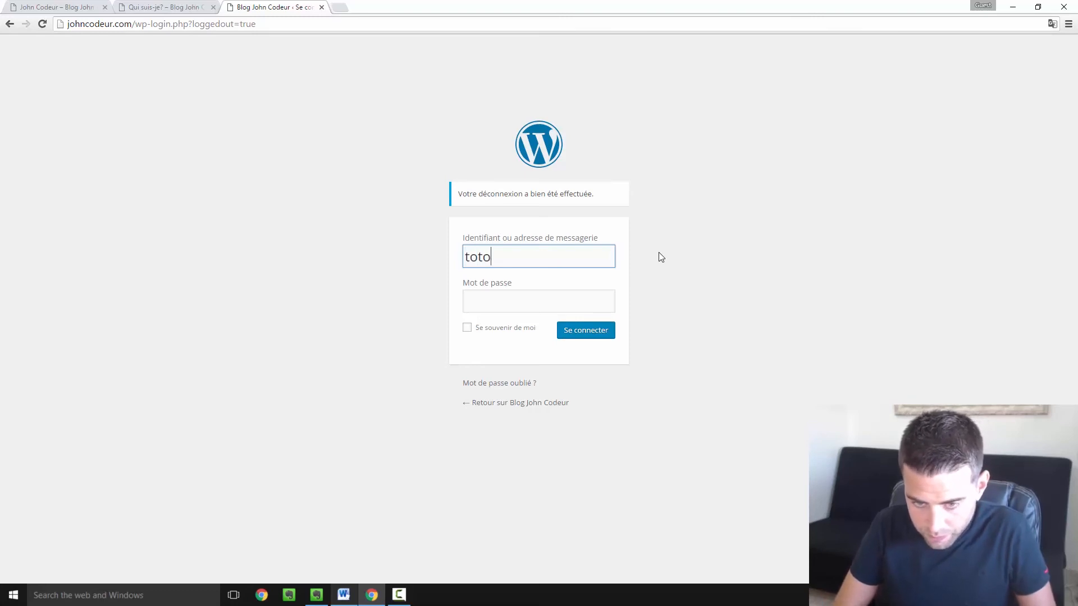
left_click(518, 295)
key("ctrl+v")
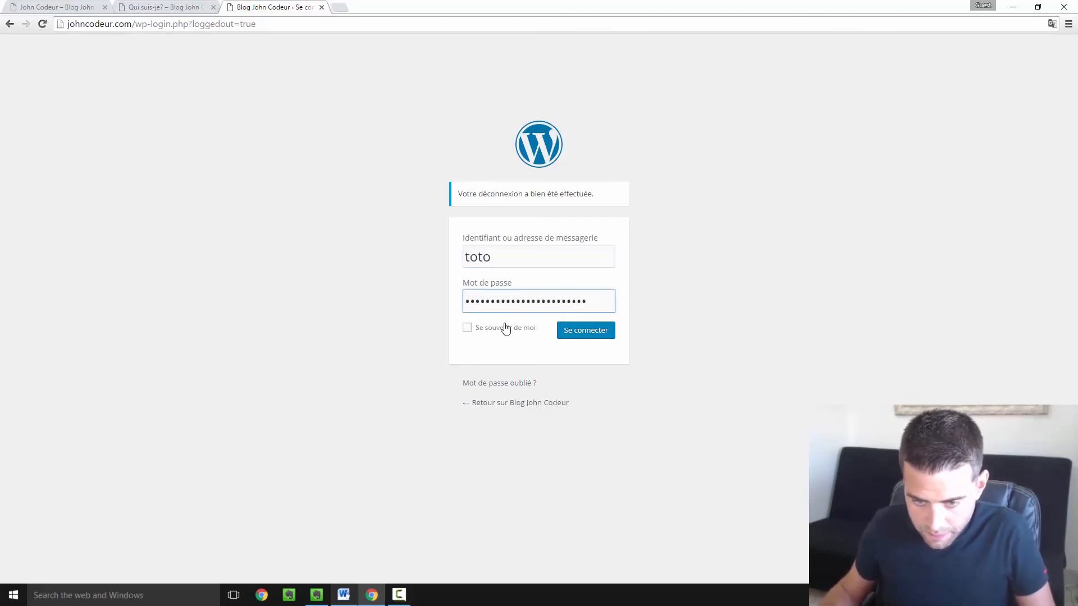
left_click(602, 334)
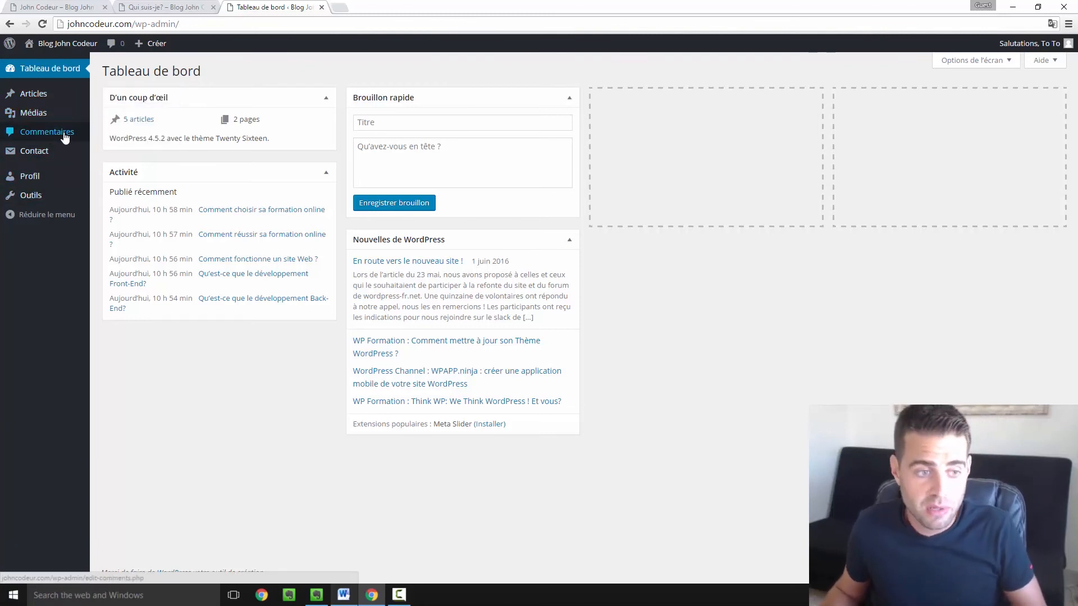
- View the Articles list as the Author, then start a blank new post
left_click(48, 95)
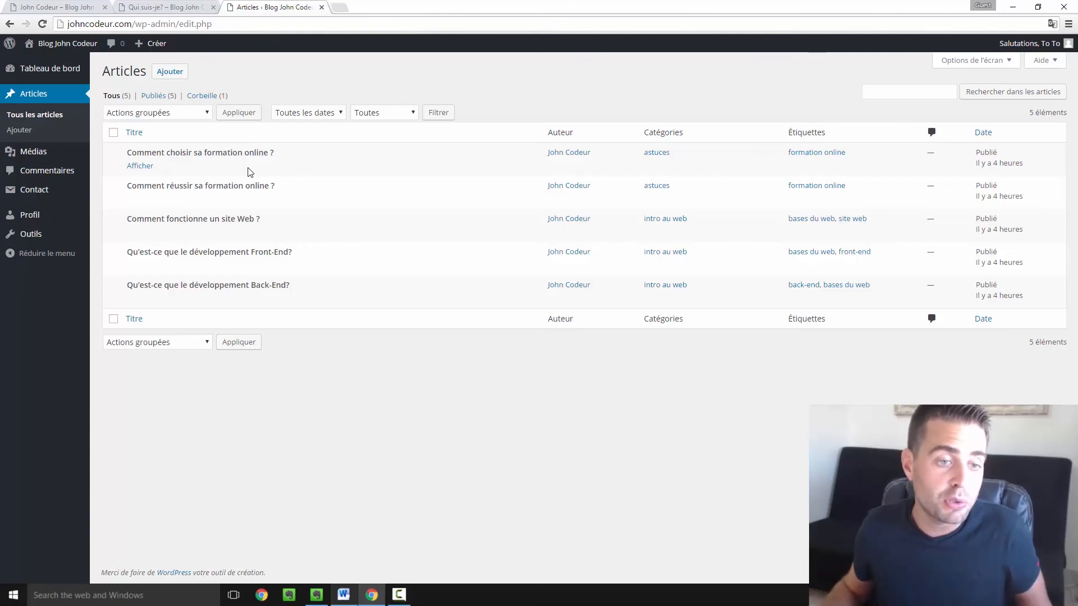
left_click(180, 77)
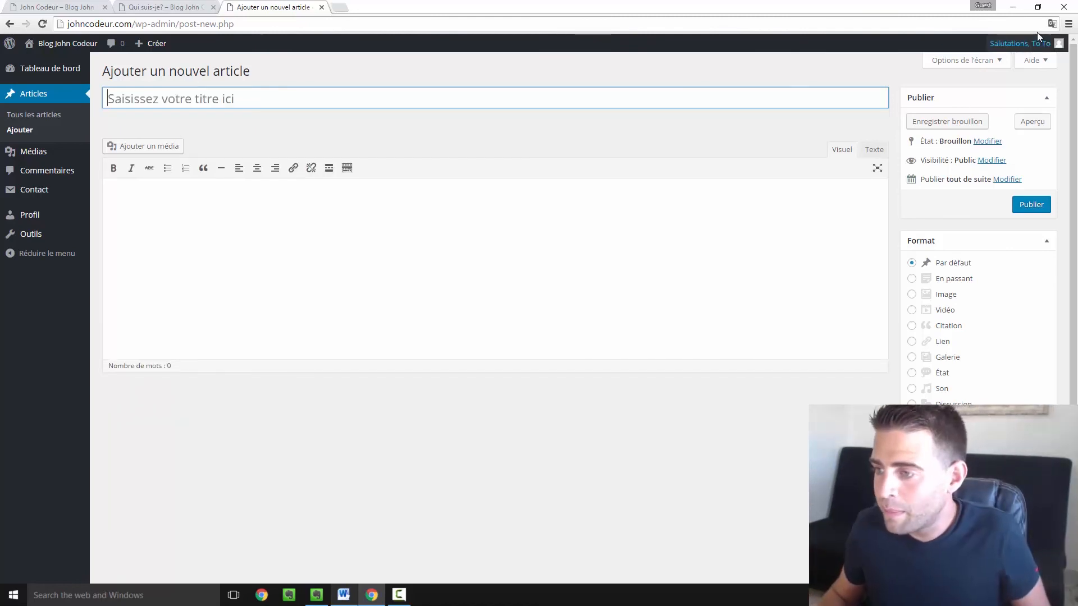
- Sign out of the Author account and log back in as 'admin' with the administrator password
mouse_move(1033, 44)
left_click(995, 111)
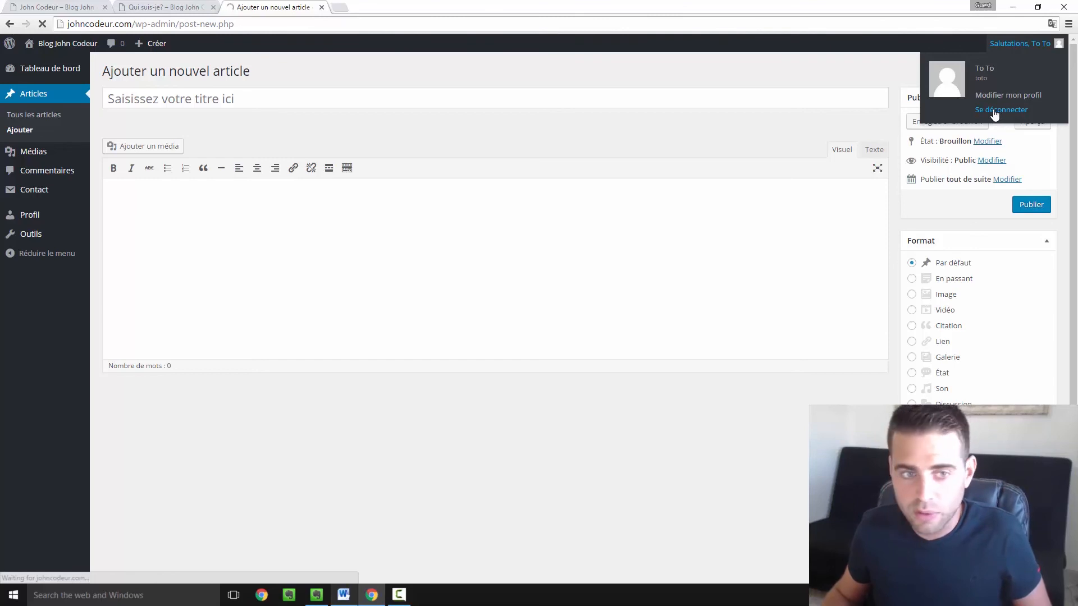
type("admin")
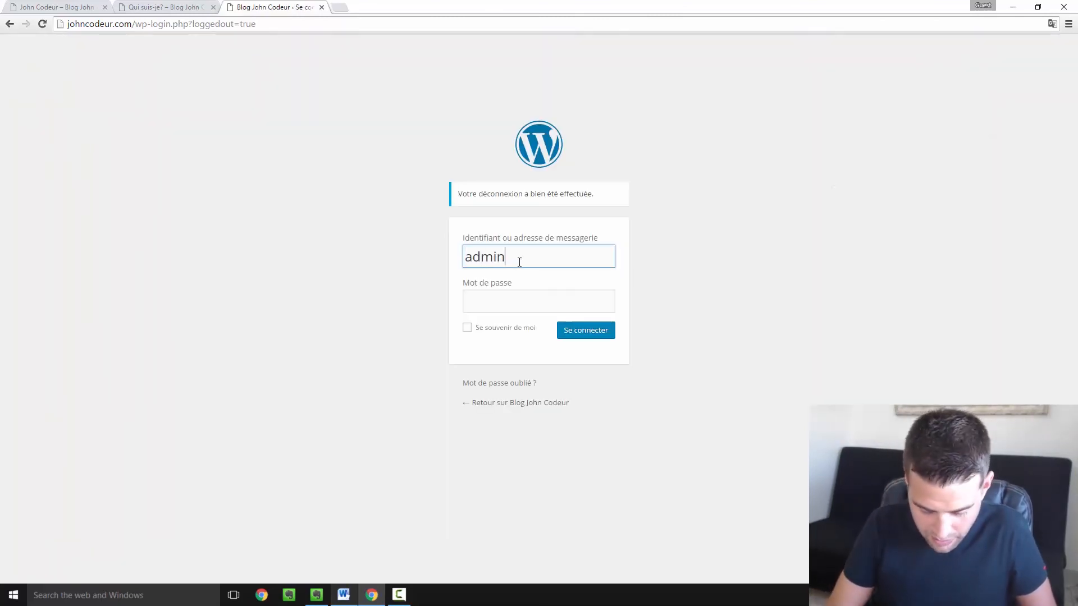
key("Tab")
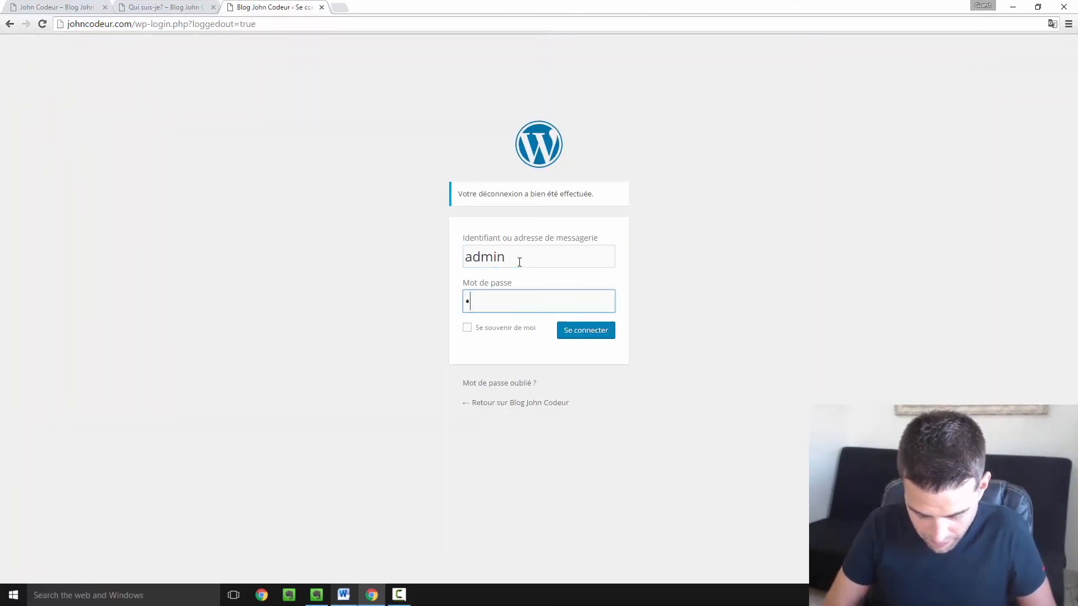
left_click(589, 333)
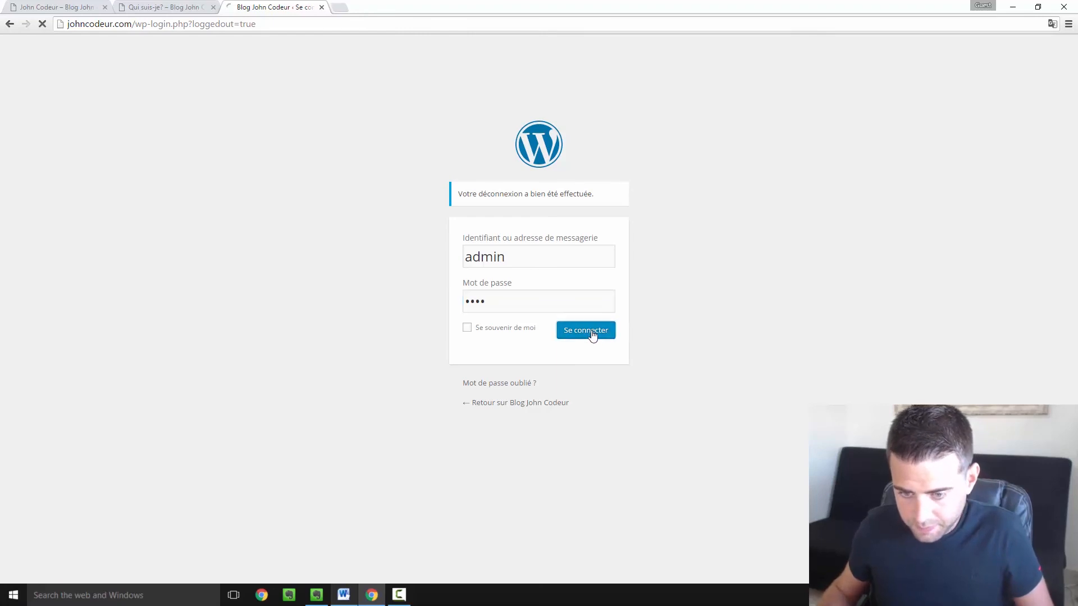